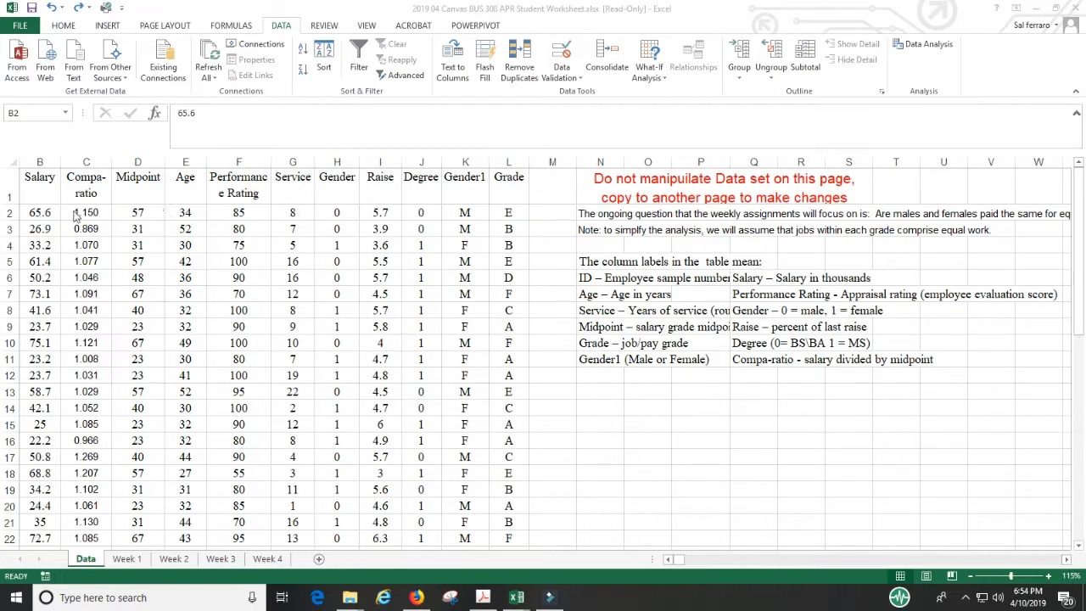
Step: Copy the Salary, Compa-ratio and Midpoint columns with headers (B1:D51) from the Data sheet to cell T1 of the Week 1 sheet
{"action": "left_click", "coordinate": [42, 183]}
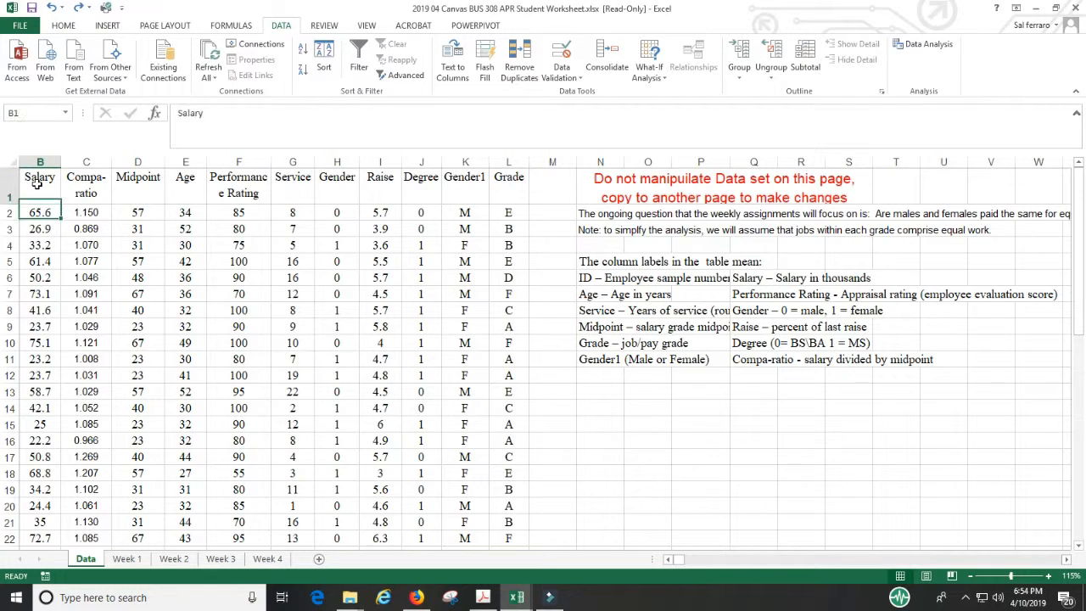
{"action": "left_click_drag", "start_coordinate": [38, 178], "coordinate": [141, 178]}
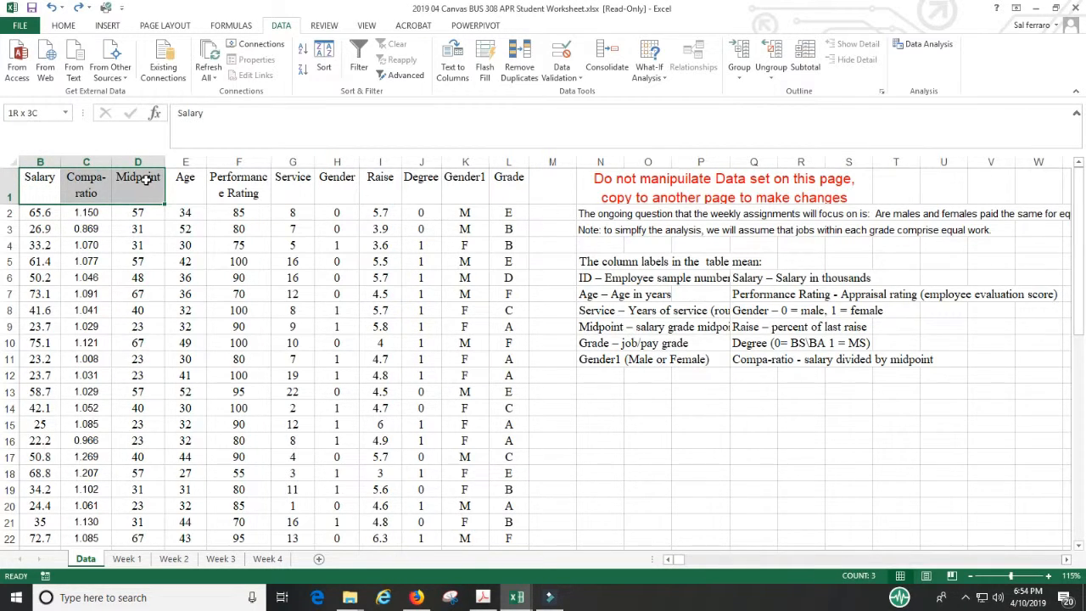
{"action": "left_click_drag", "start_coordinate": [146, 180], "coordinate": [138, 519]}
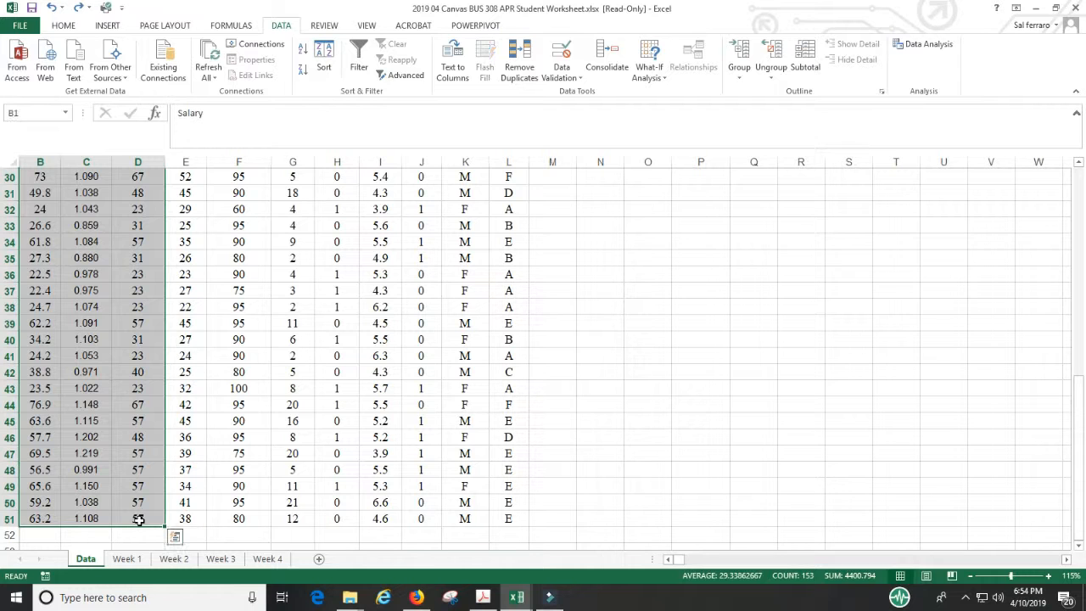
{"action": "key", "text": "ctrl+c"}
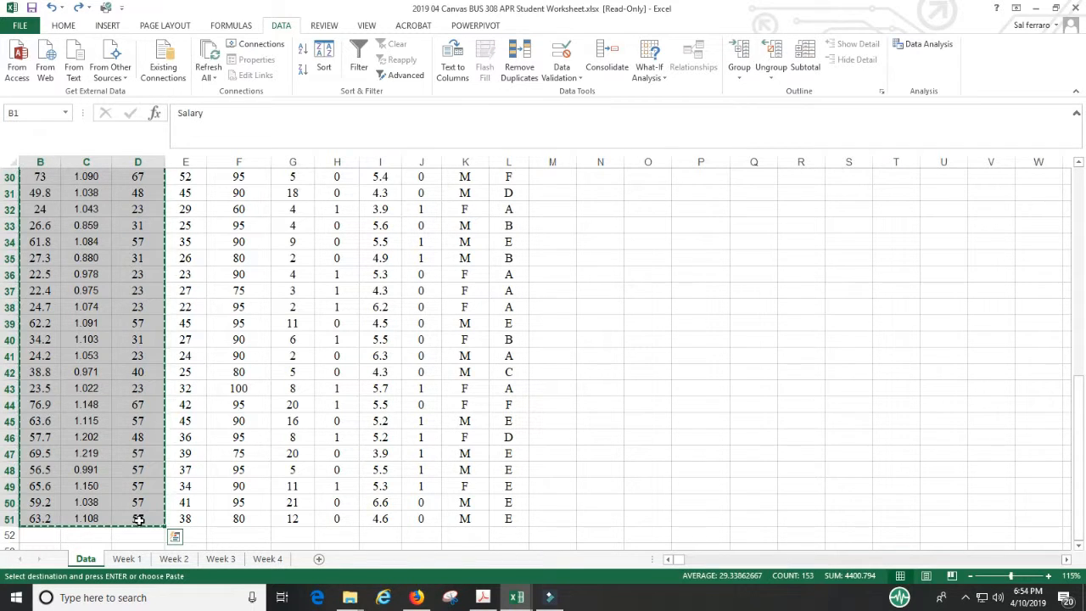
{"action": "left_click", "coordinate": [125, 559]}
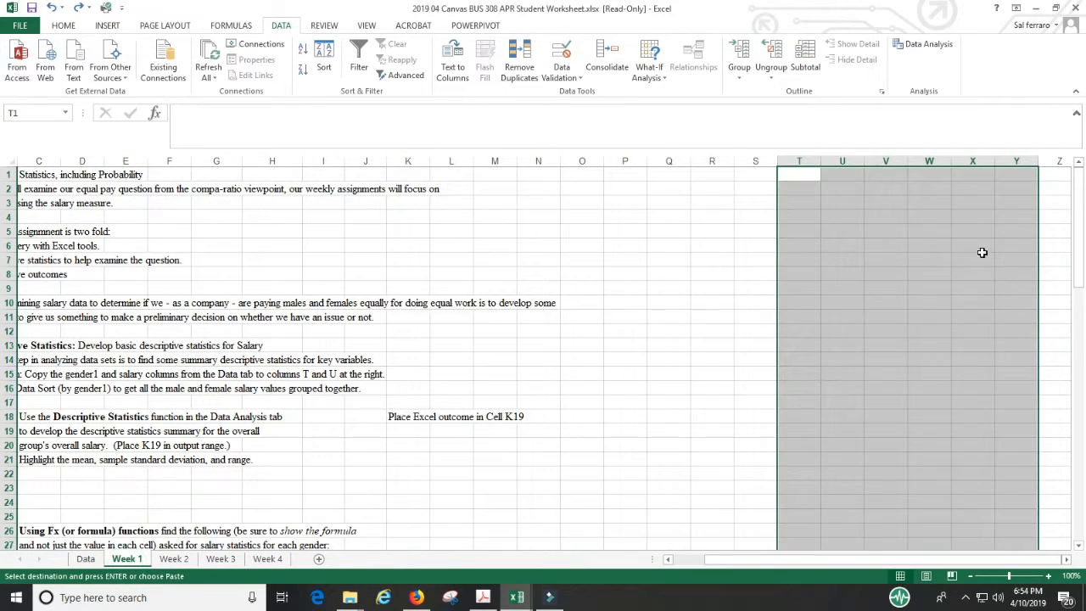
{"action": "left_click", "coordinate": [802, 176]}
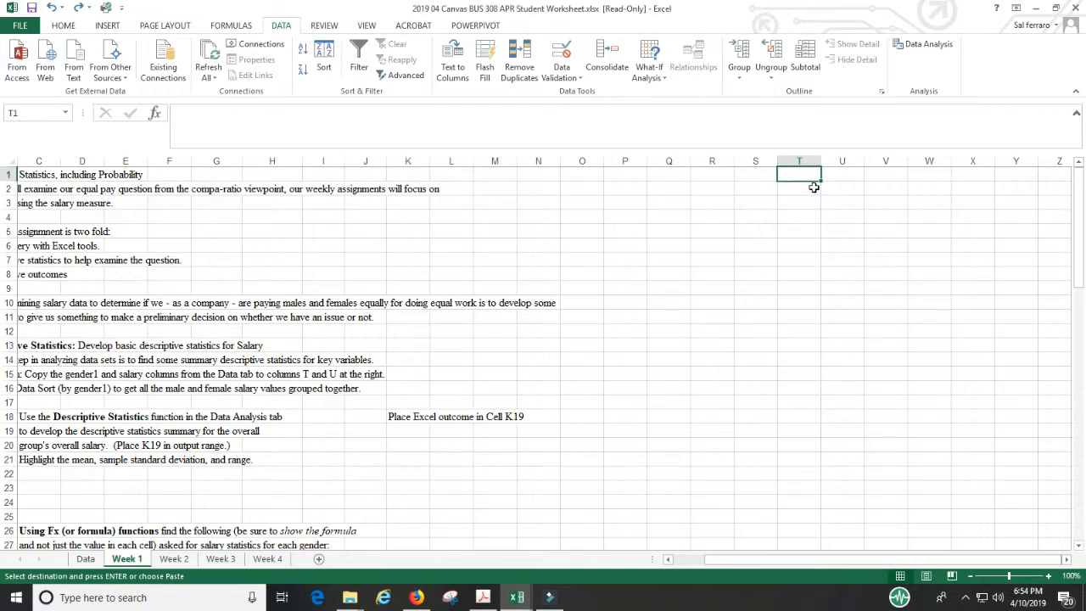
{"action": "key", "text": "ctrl+v"}
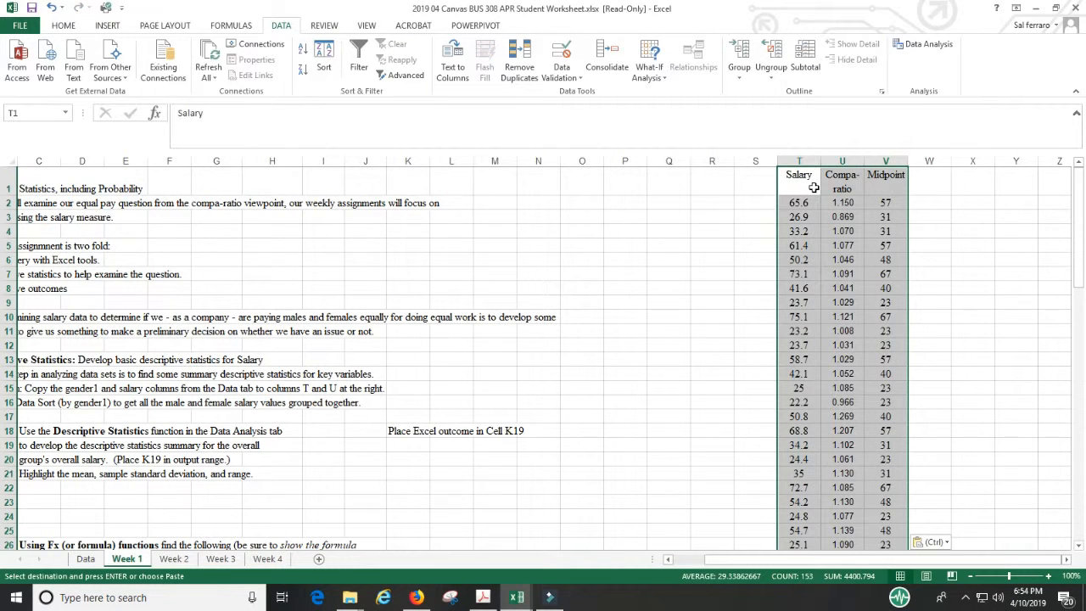
{"action": "key", "text": "alt"}
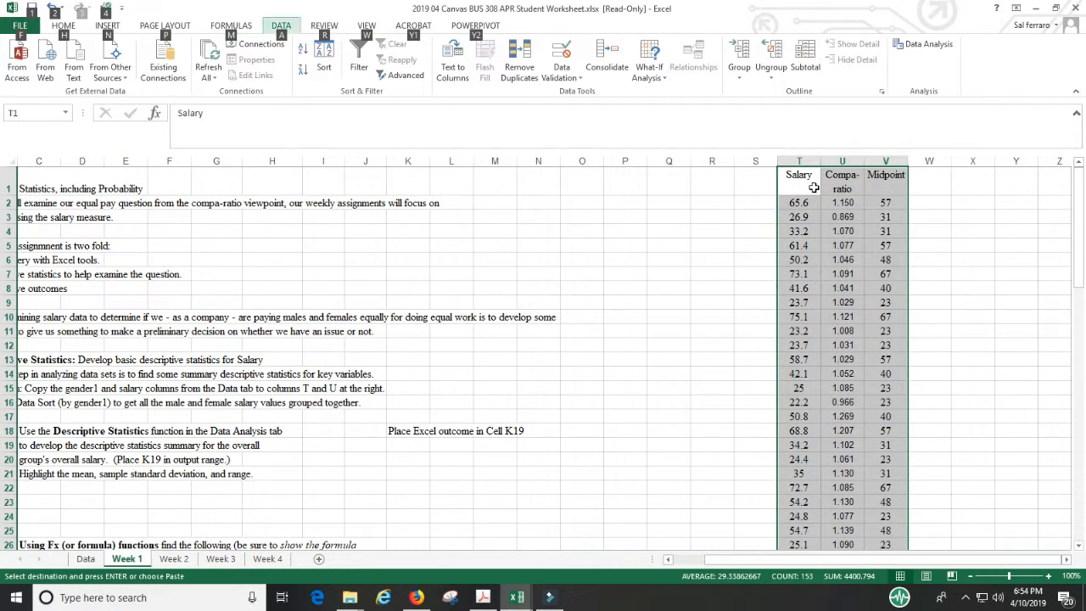
Step: Copy the Gender1 column with its header (K1:K51) from the Data sheet to cell W1 of the Week 1 sheet
{"action": "left_click", "coordinate": [86, 559]}
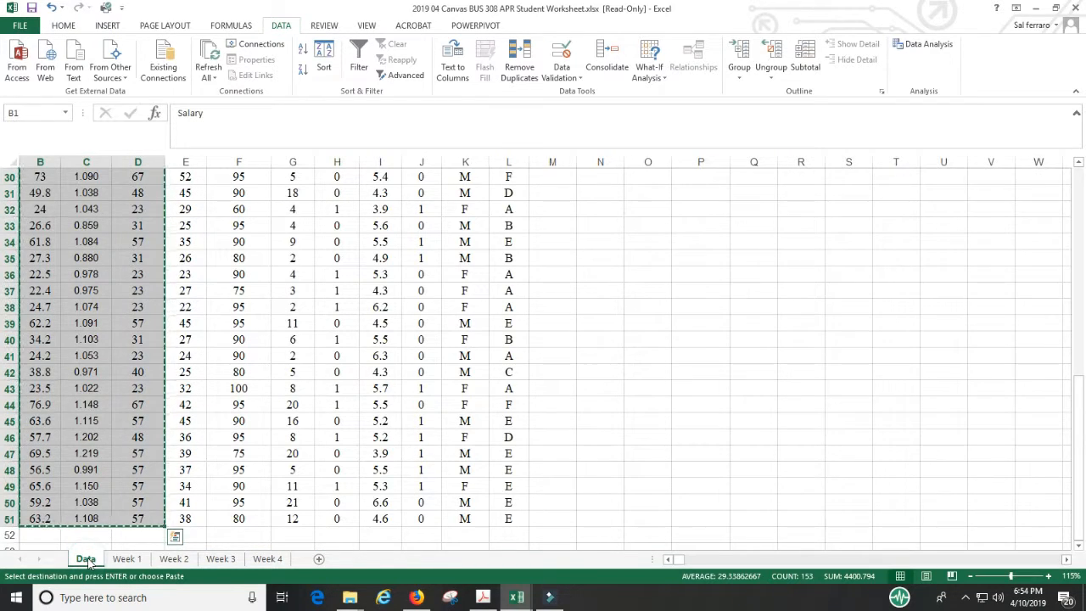
{"action": "scroll", "coordinate": [683, 293], "scroll_direction": "up", "scroll_amount": 8}
{"action": "scroll", "coordinate": [683, 292], "scroll_direction": "up", "scroll_amount": 1}
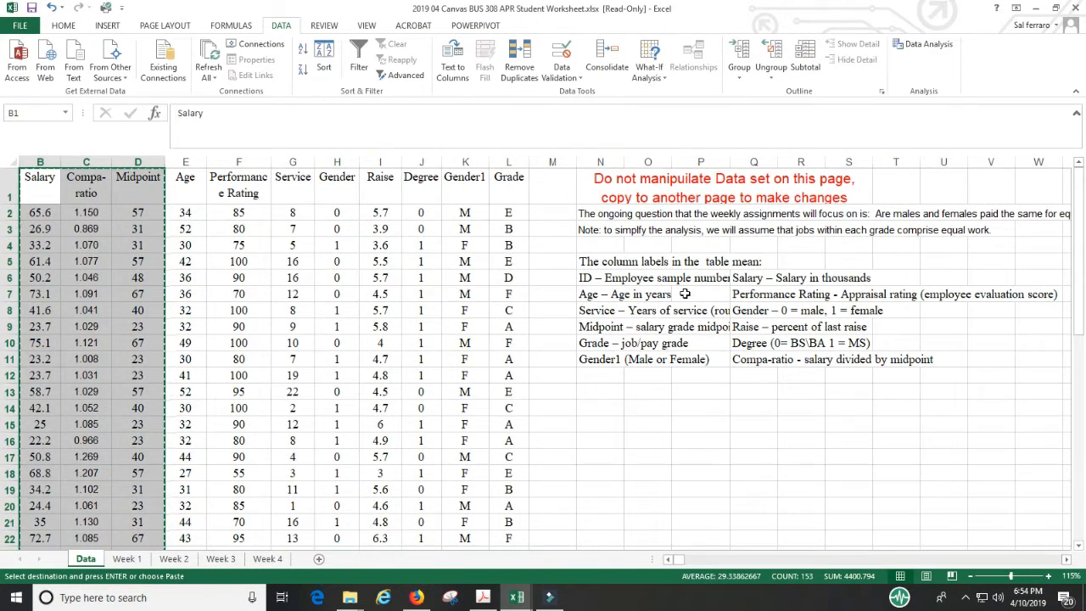
{"action": "left_click", "coordinate": [479, 181]}
{"action": "left_click_drag", "start_coordinate": [479, 180], "coordinate": [464, 517]}
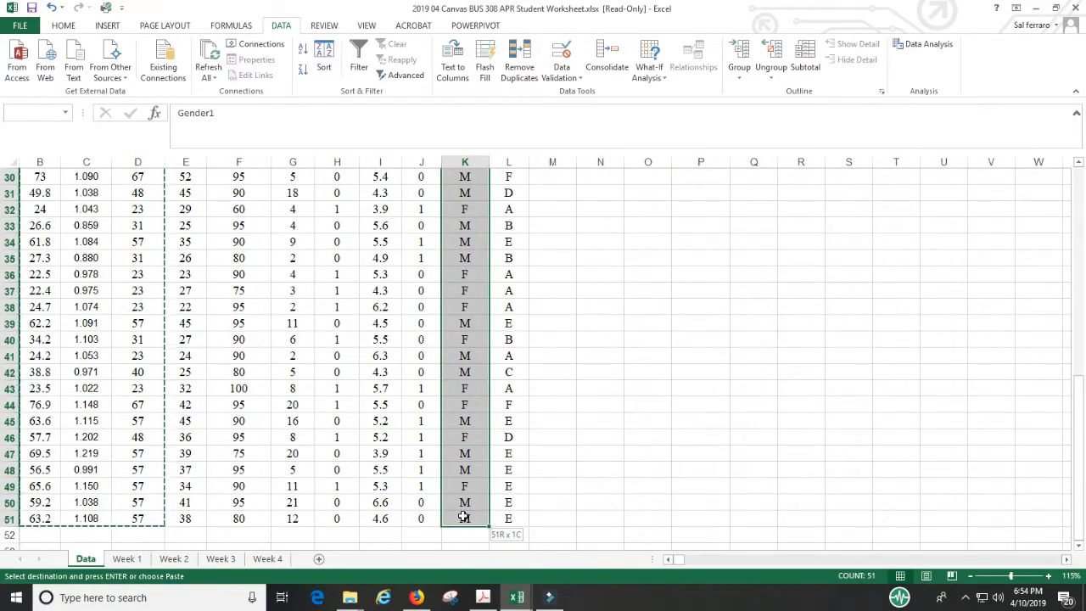
{"action": "key", "text": "ctrl+c"}
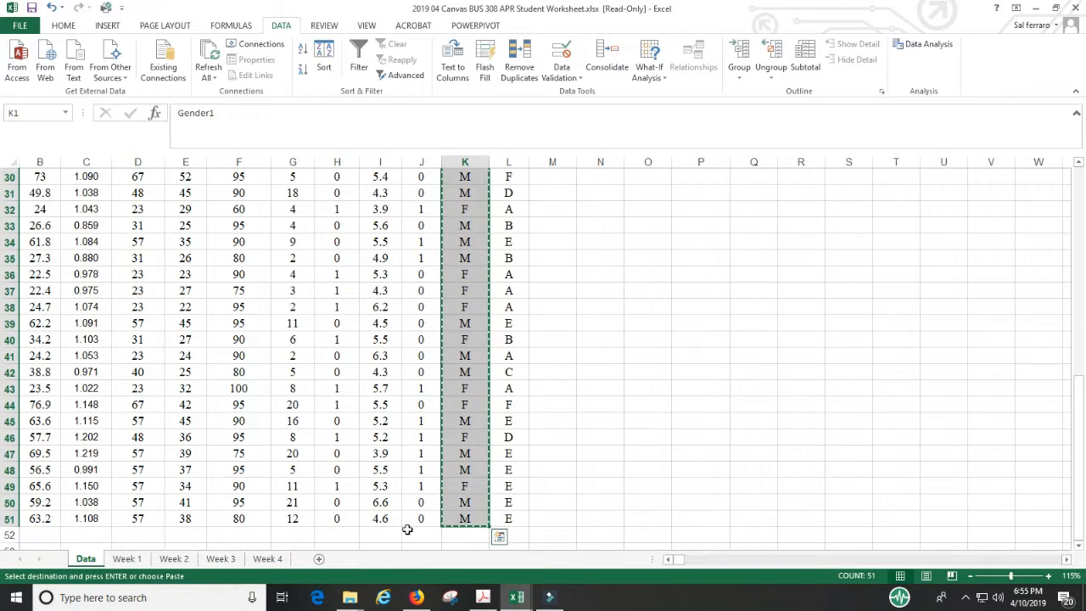
{"action": "left_click", "coordinate": [127, 558]}
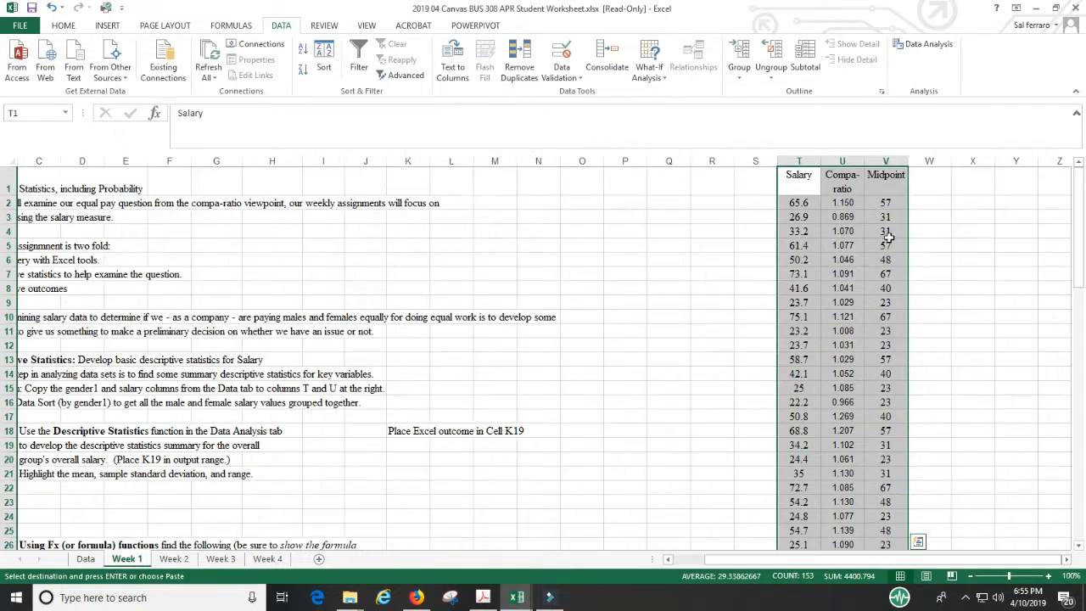
{"action": "left_click", "coordinate": [929, 180]}
{"action": "key", "text": "ctrl+v"}
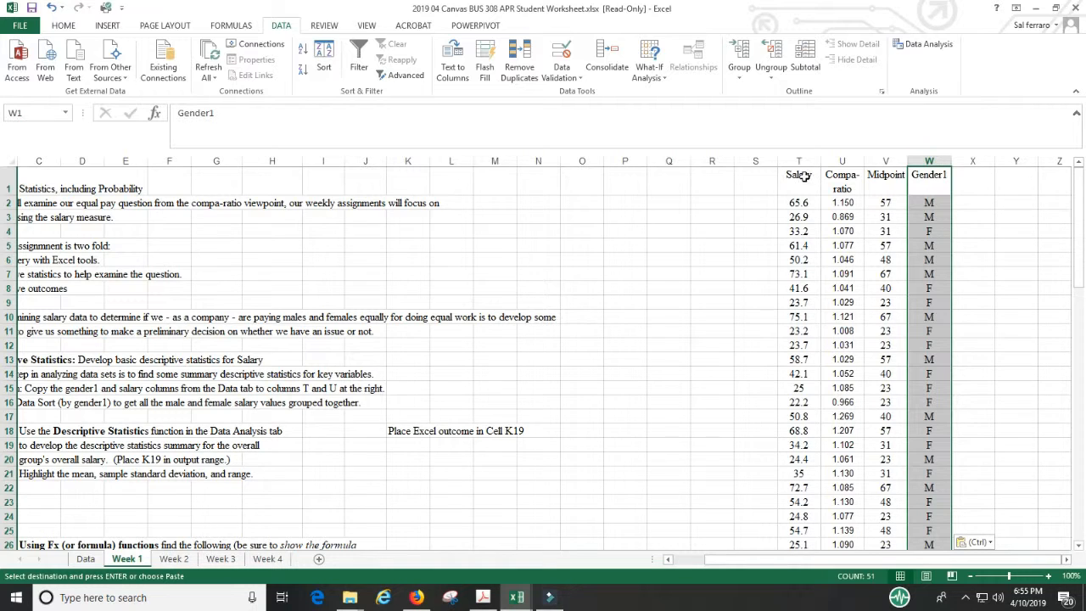
Step: Sort the copied data in T1:W51 by Gender1 from A to Z, treating the first row as headers
{"action": "left_click_drag", "start_coordinate": [799, 177], "coordinate": [916, 516]}
{"action": "scroll", "coordinate": [904, 444], "scroll_direction": "up", "scroll_amount": 8}
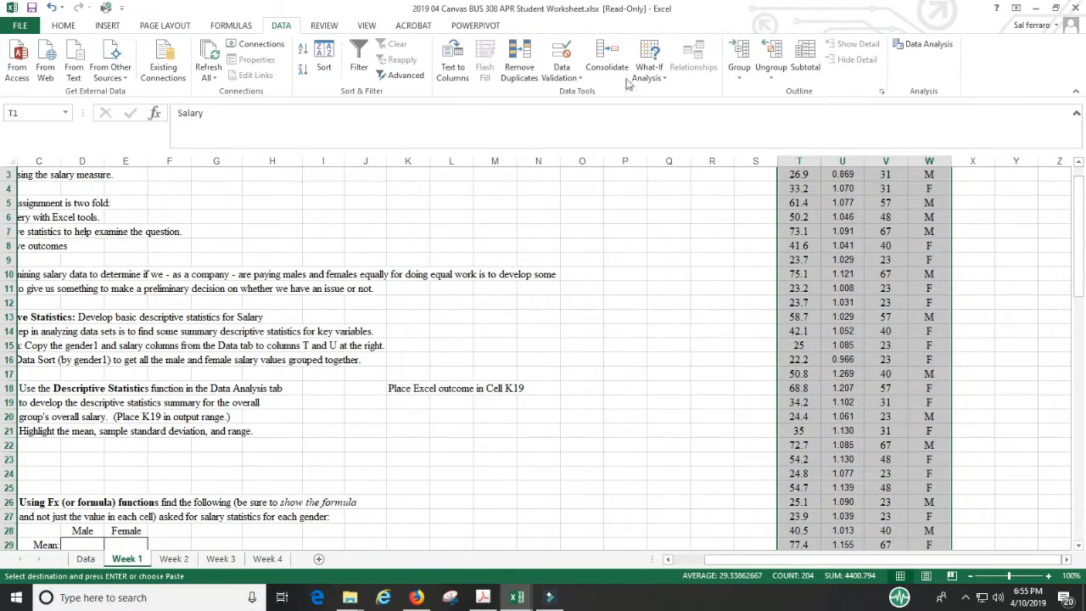
{"action": "left_click", "coordinate": [333, 66]}
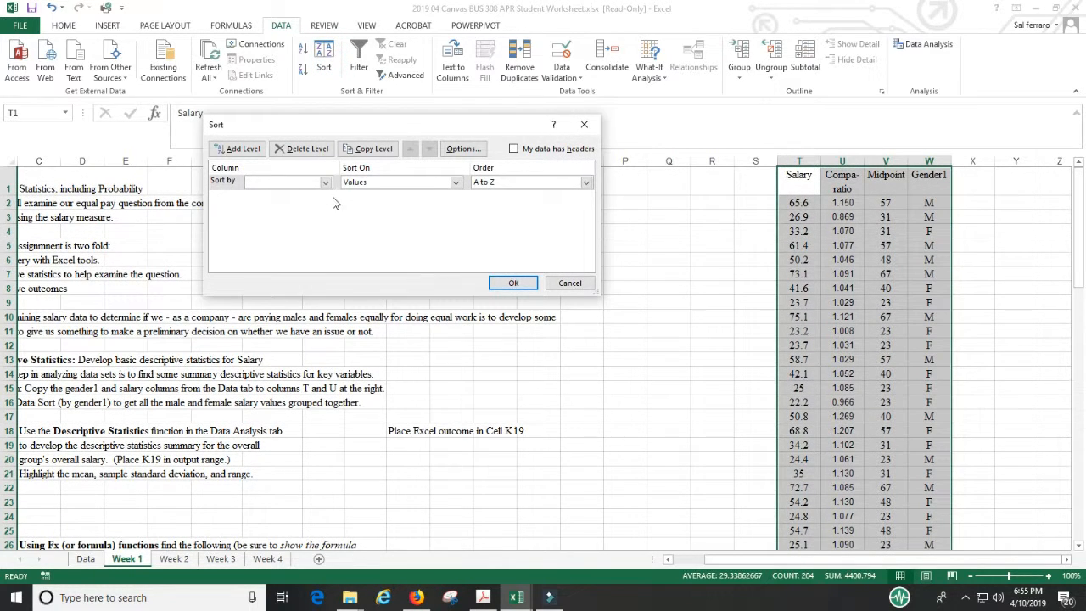
{"action": "left_click", "coordinate": [324, 182]}
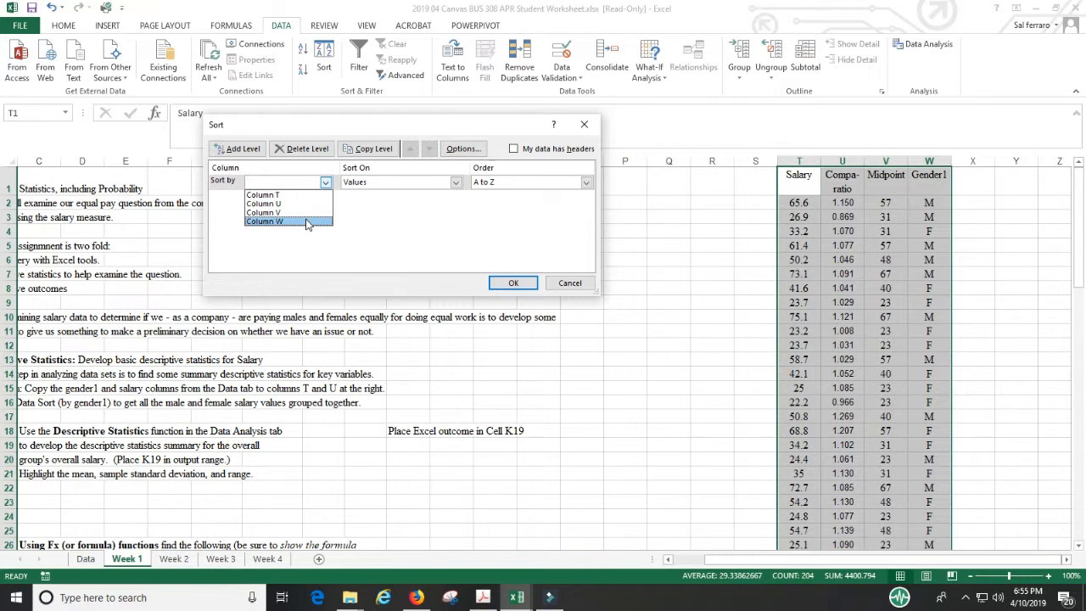
{"action": "left_click", "coordinate": [515, 151]}
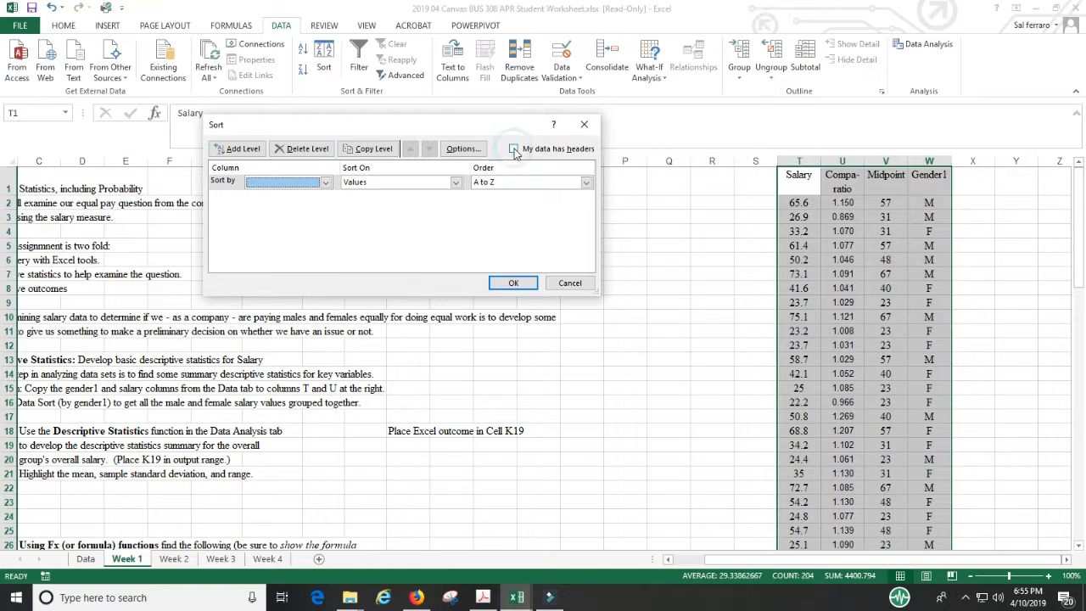
{"action": "left_click", "coordinate": [513, 149]}
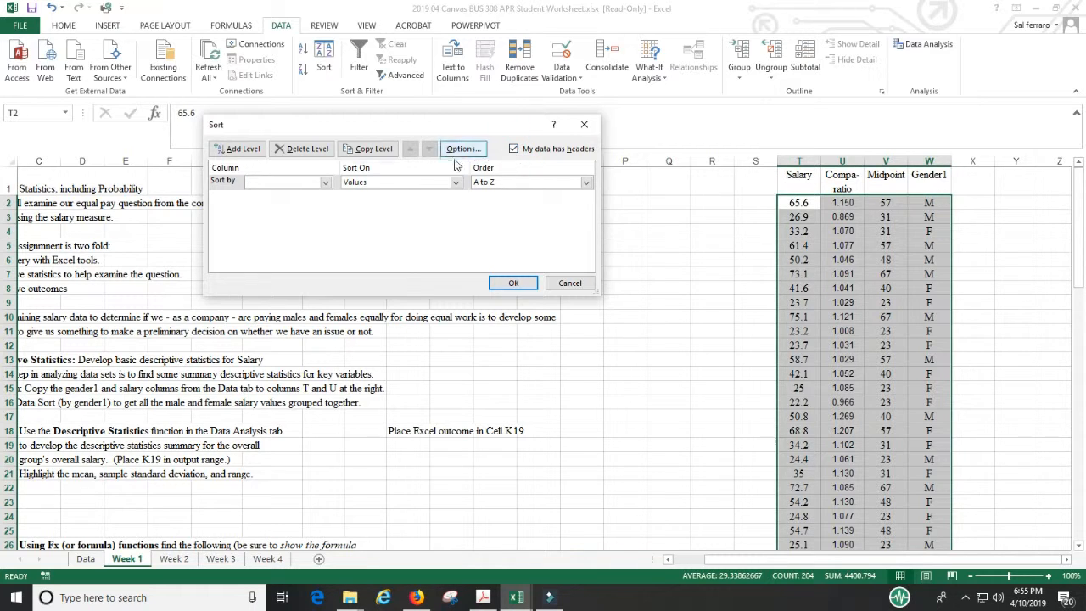
{"action": "left_click", "coordinate": [325, 183]}
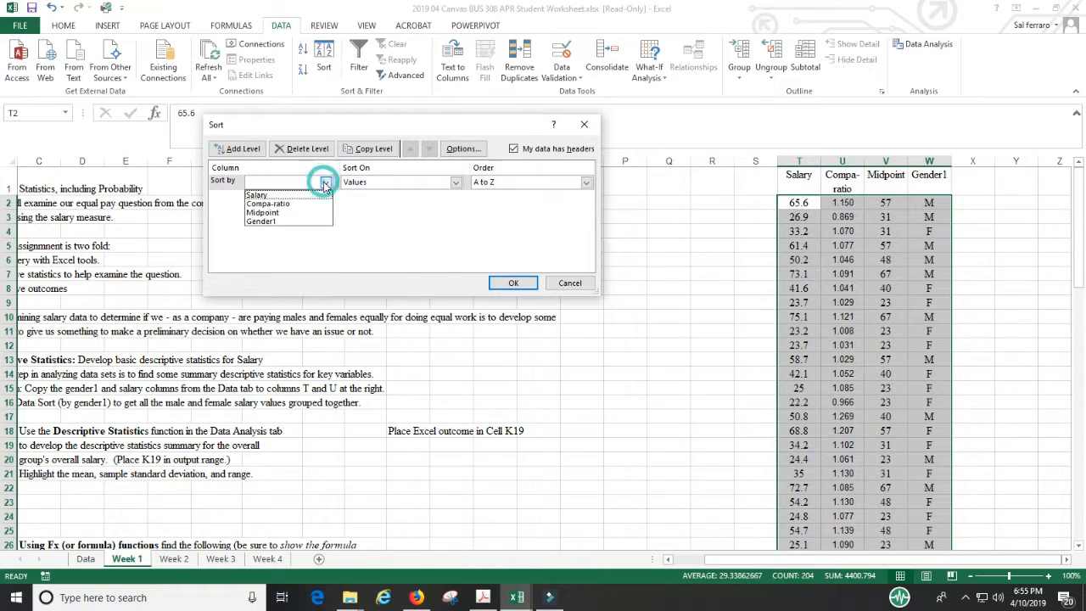
{"action": "left_click", "coordinate": [292, 222]}
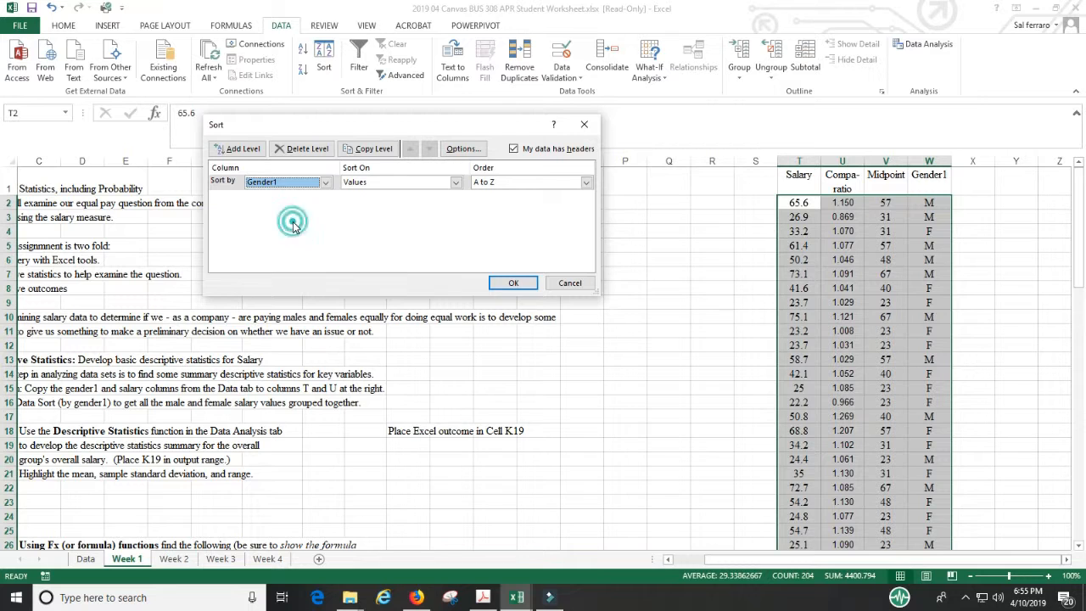
{"action": "left_click", "coordinate": [514, 284]}
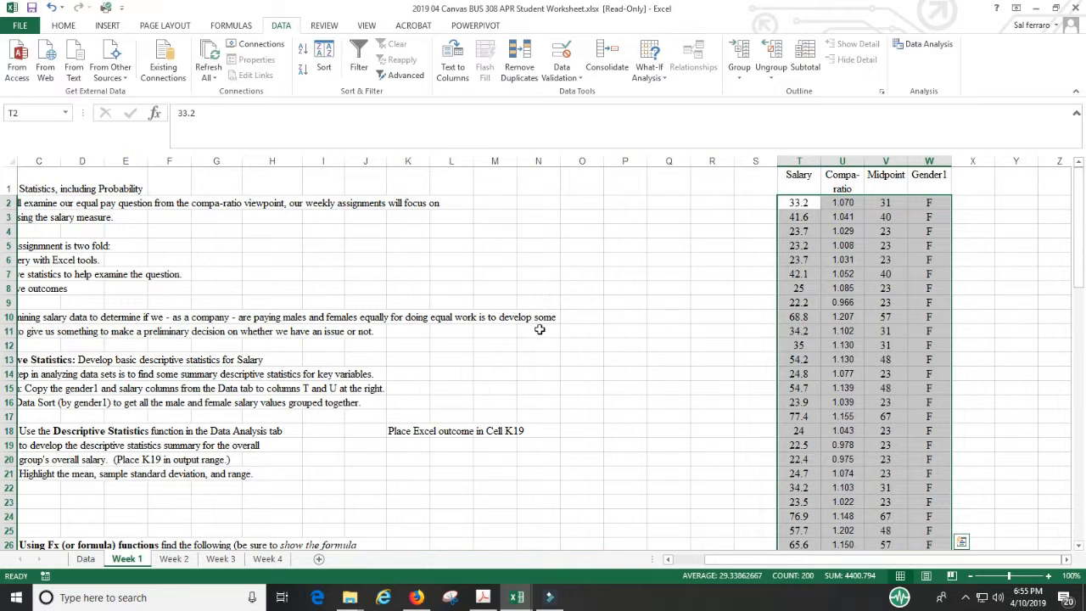
{"action": "mouse_move", "coordinate": [731, 560]}
{"action": "left_mouse_down"}
{"action": "mouse_move", "coordinate": [687, 561]}
{"action": "mouse_move", "coordinate": [665, 540]}
{"action": "left_mouse_up"}
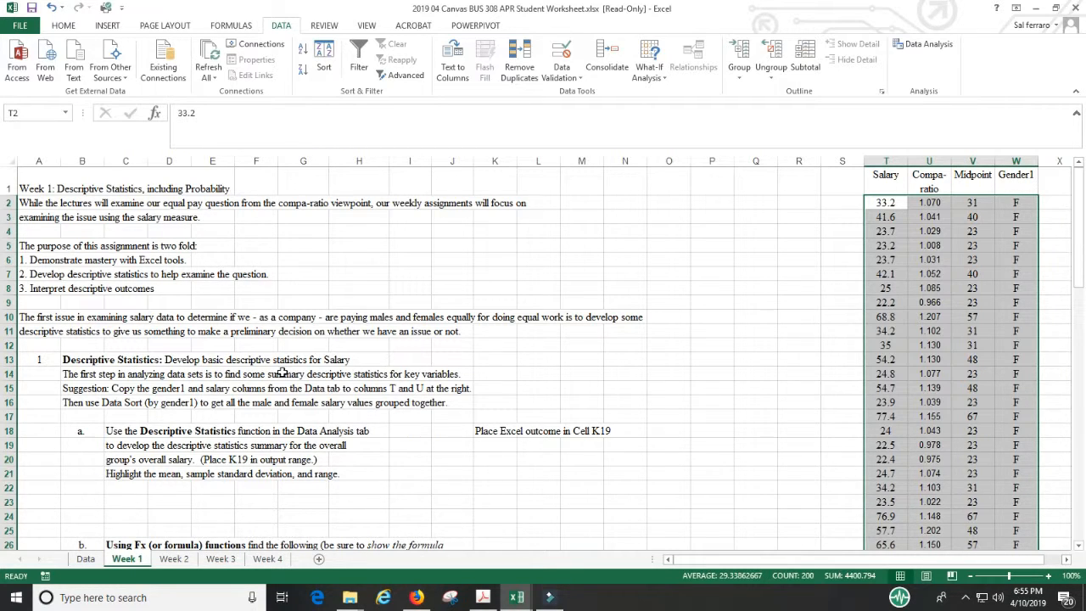
{"action": "left_click", "coordinate": [501, 448]}
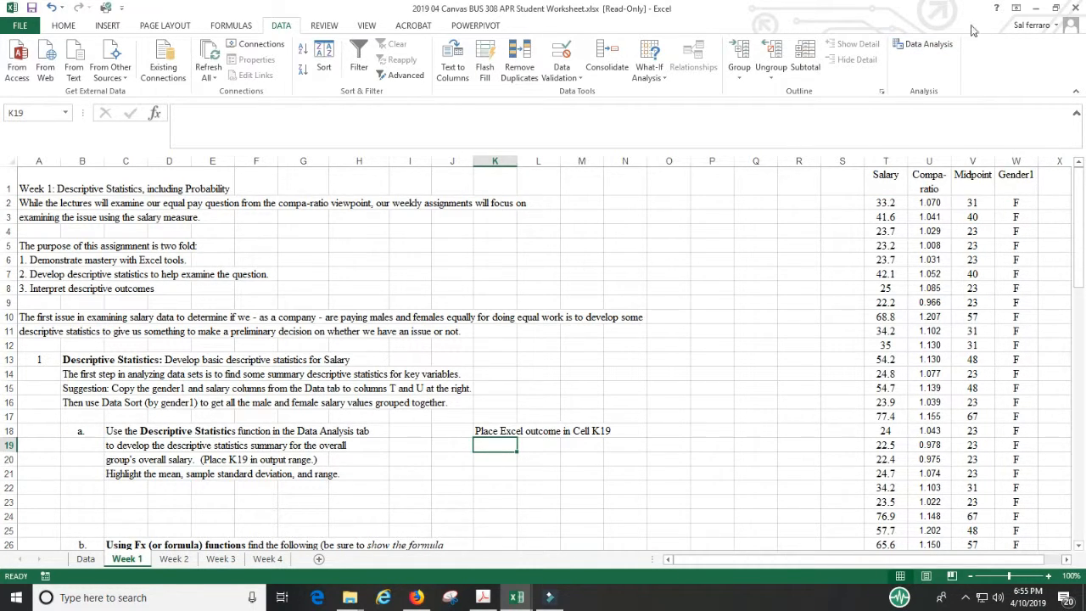
{"action": "left_click", "coordinate": [925, 47]}
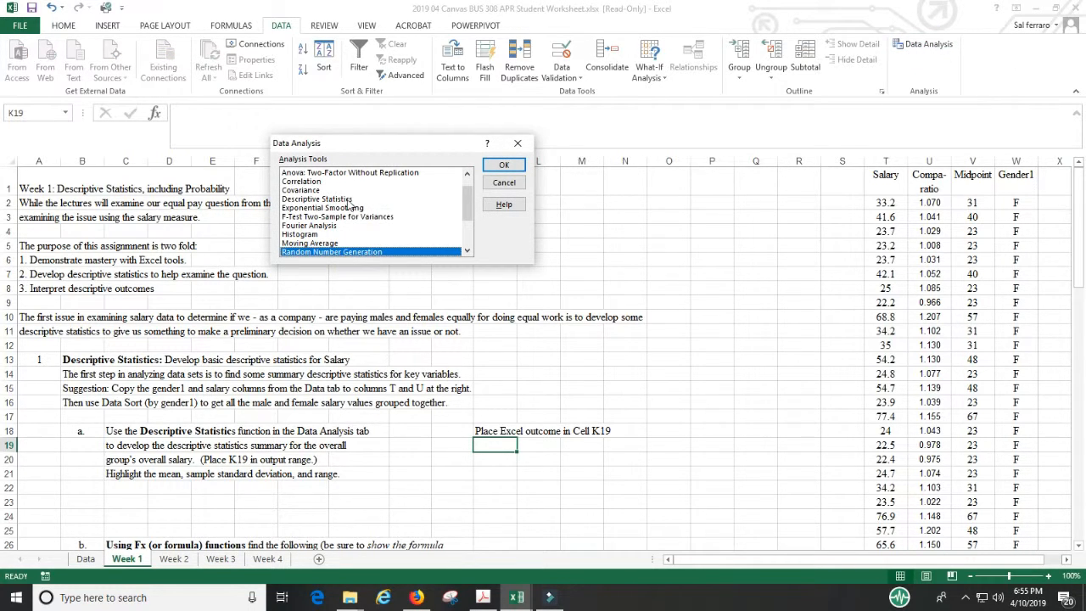
{"action": "left_click", "coordinate": [315, 198]}
{"action": "left_click", "coordinate": [504, 165]}
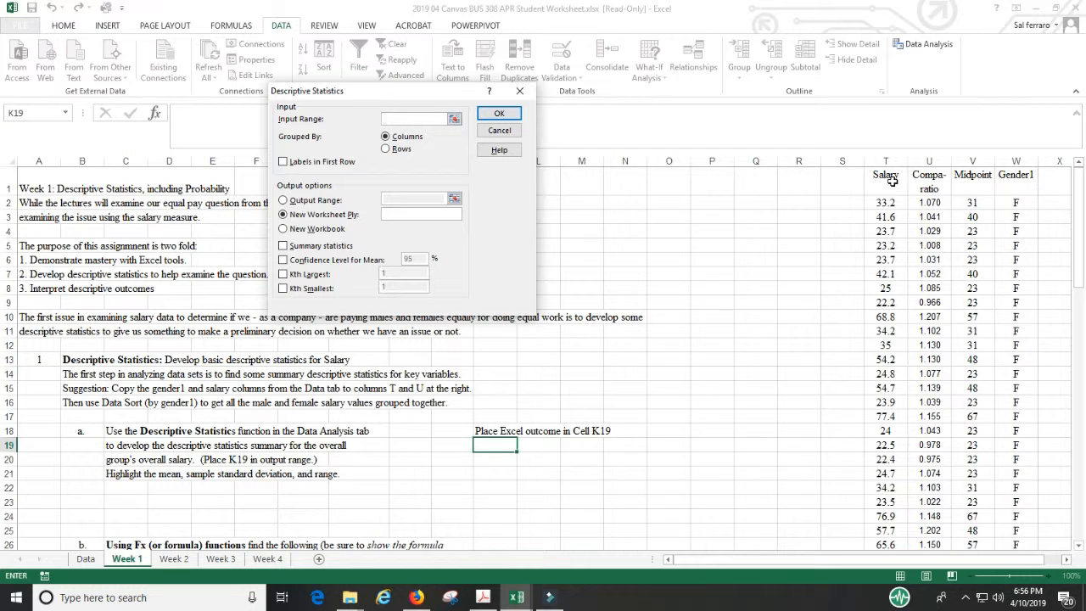
{"action": "left_click_drag", "start_coordinate": [891, 179], "coordinate": [888, 514]}
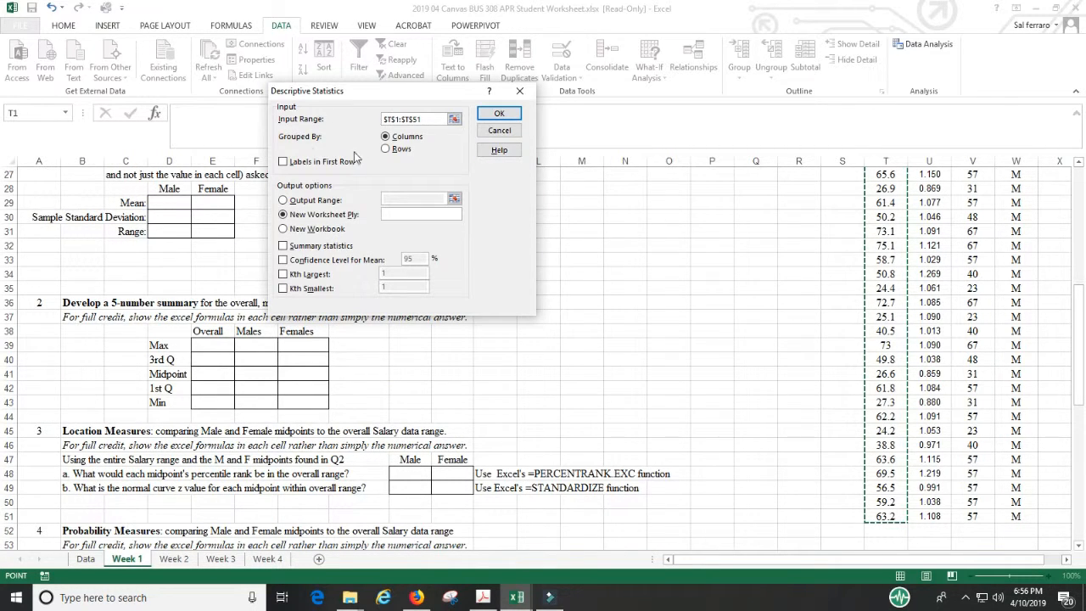
{"action": "left_click", "coordinate": [284, 162]}
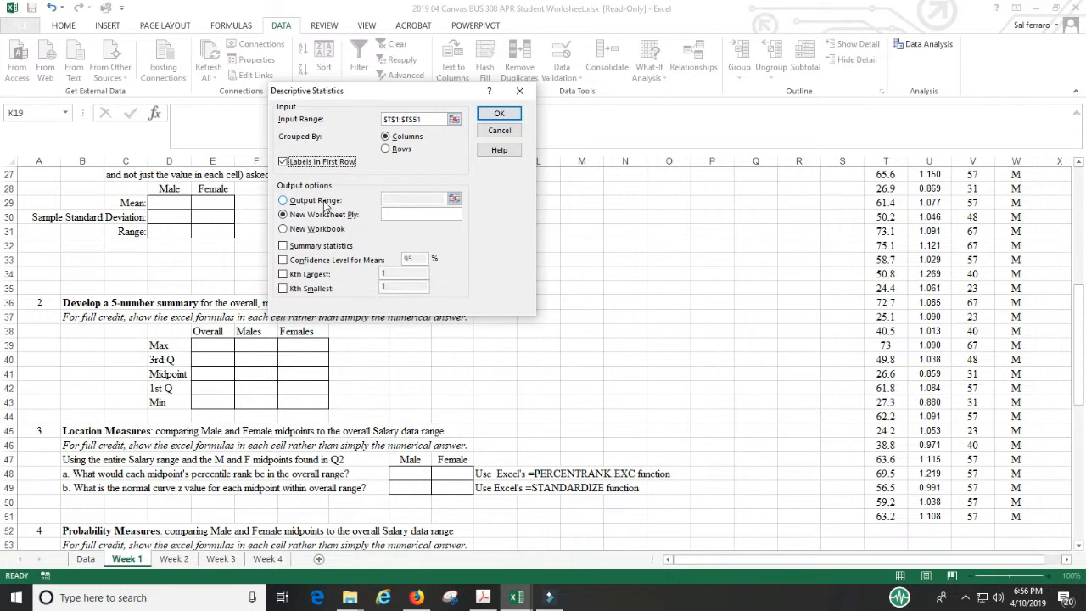
{"action": "left_click", "coordinate": [322, 201]}
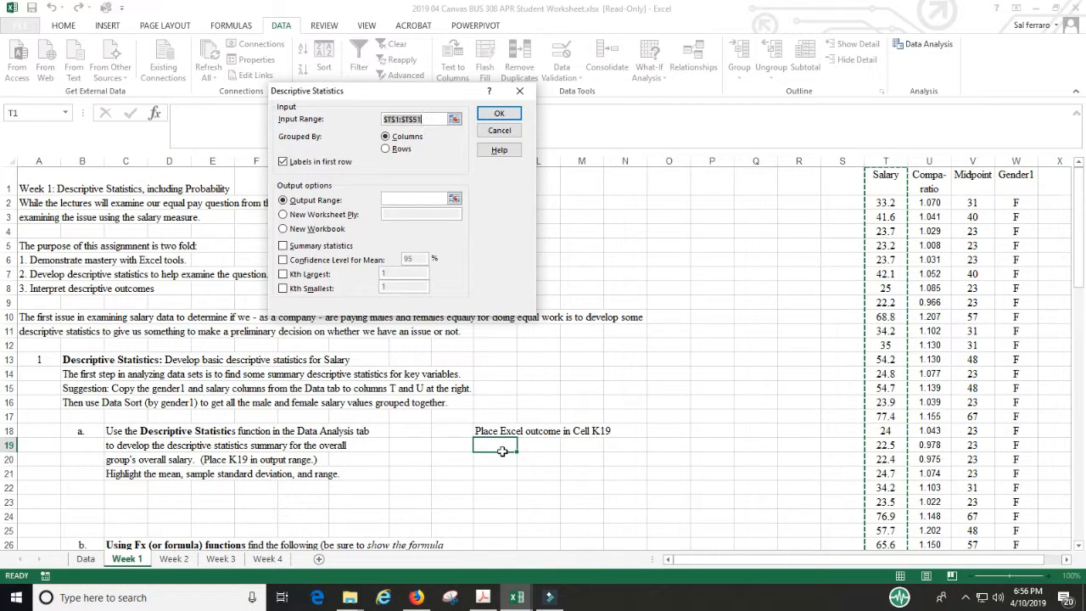
{"action": "left_click", "coordinate": [498, 447]}
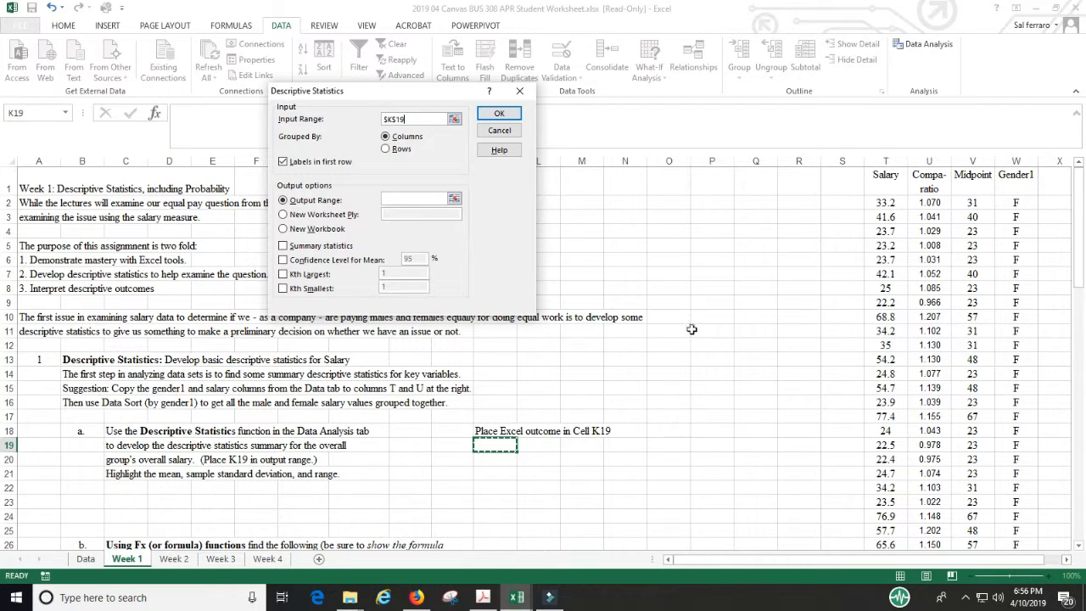
{"action": "left_click", "coordinate": [499, 131]}
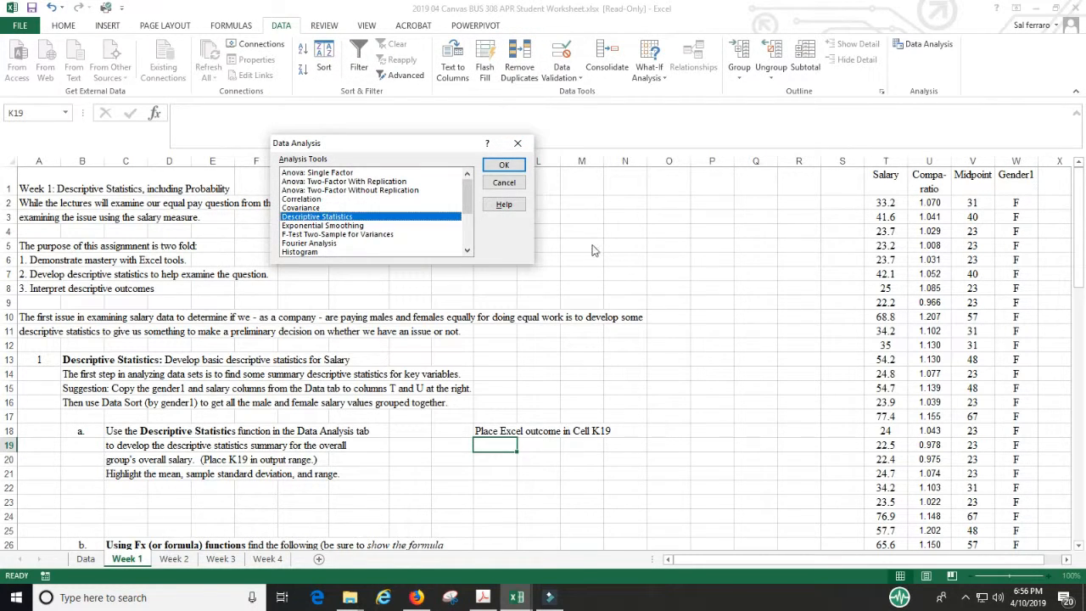
{"action": "scroll", "coordinate": [691, 390], "scroll_direction": "down", "scroll_amount": 2}
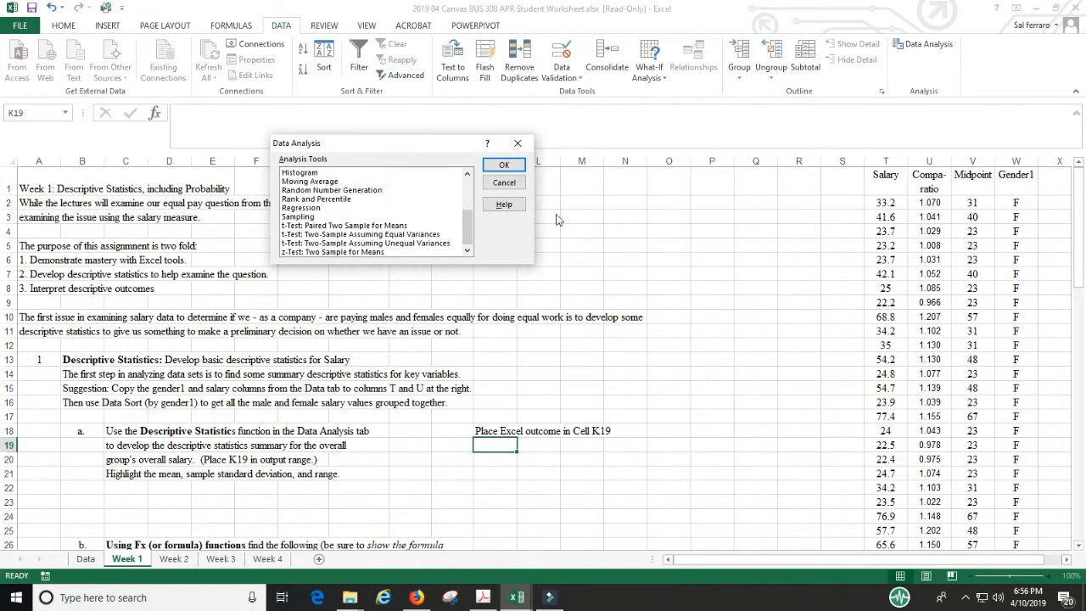
{"action": "left_click", "coordinate": [504, 183]}
Step: Select the female salary values in T2:T26 and review the question 1b table for male and female salary statistics
{"action": "scroll", "coordinate": [675, 400], "scroll_direction": "down", "scroll_amount": 2}
{"action": "scroll", "coordinate": [675, 399], "scroll_direction": "down", "scroll_amount": 1}
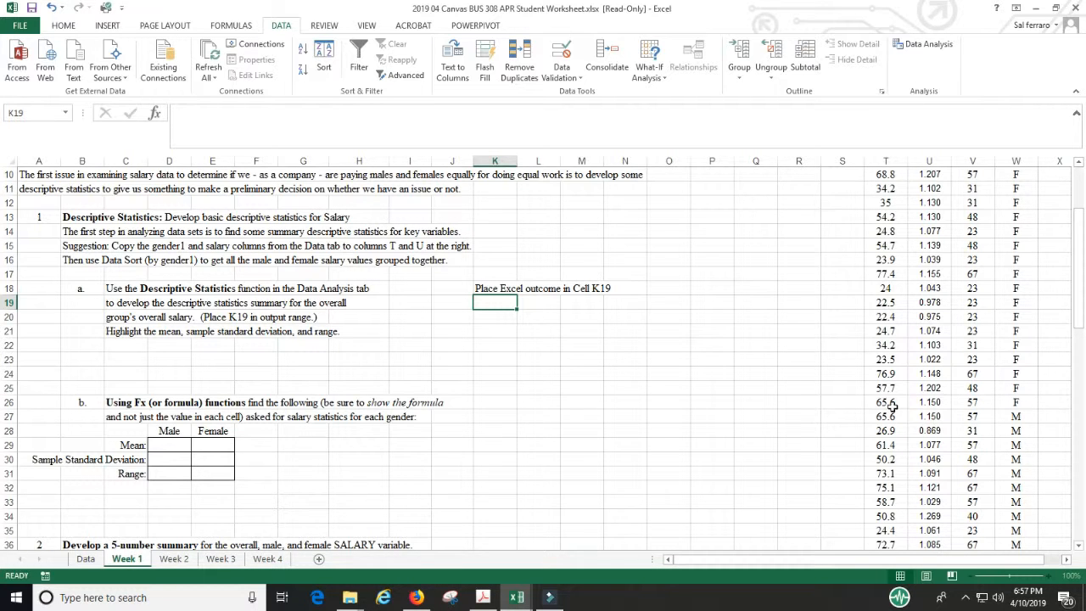
{"action": "left_click_drag", "start_coordinate": [887, 403], "coordinate": [878, 212]}
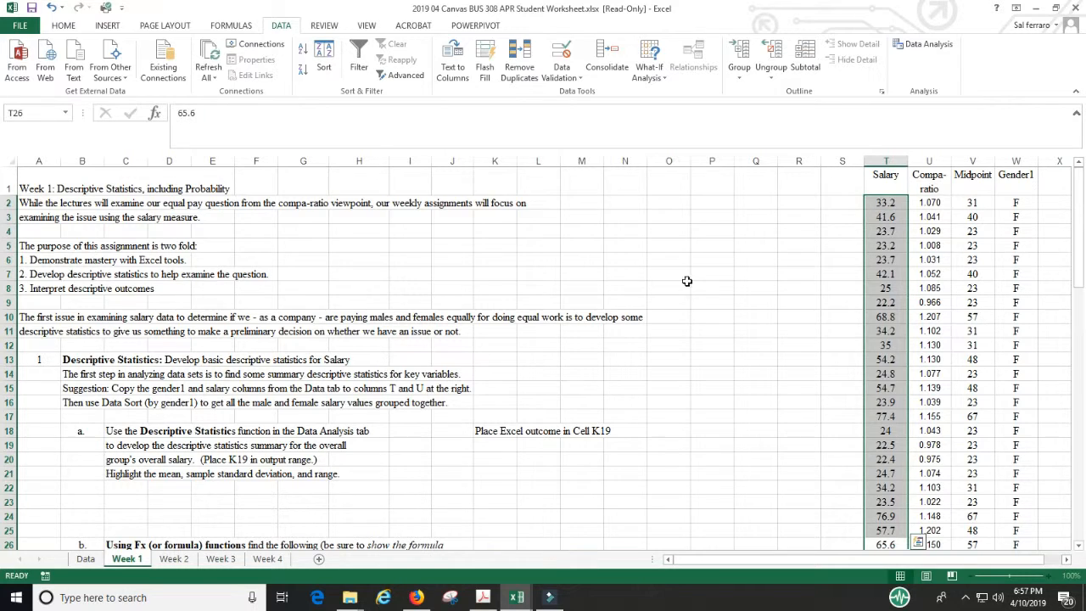
{"action": "scroll", "coordinate": [670, 299], "scroll_direction": "down", "scroll_amount": 2}
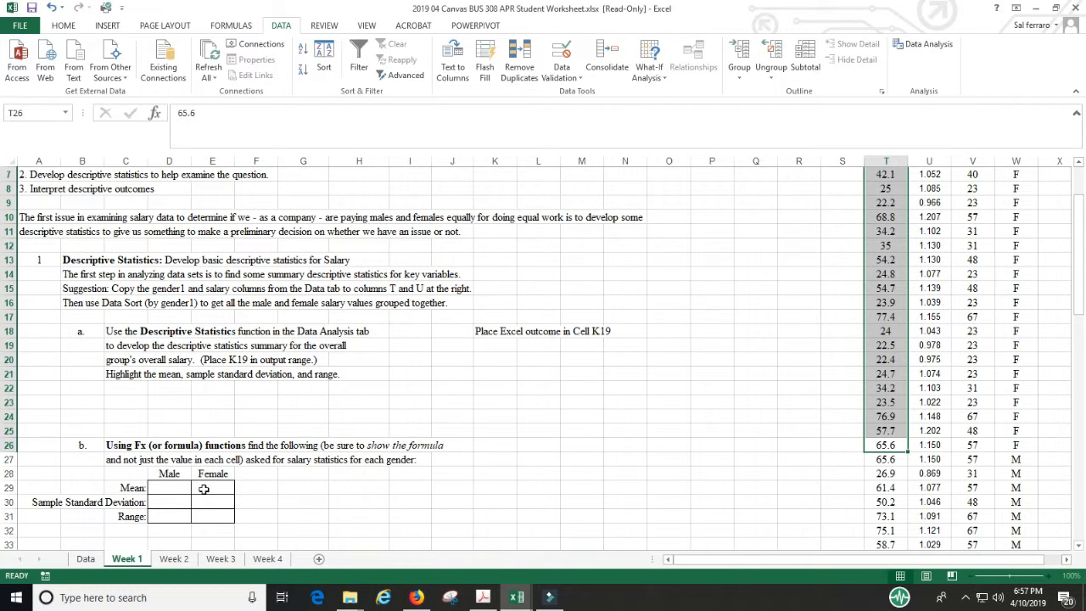
Step: Review the 5-number summary and location measures questions, view the Insert Function dialog, and close it without inserting anything
{"action": "scroll", "coordinate": [581, 412], "scroll_direction": "down", "scroll_amount": 5}
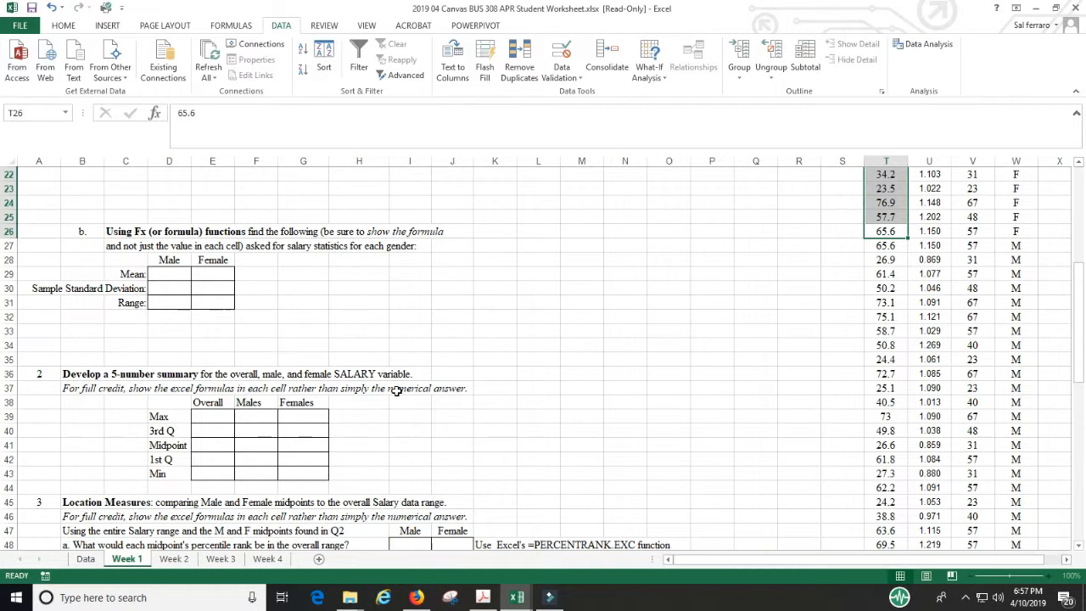
{"action": "scroll", "coordinate": [593, 383], "scroll_direction": "down", "scroll_amount": 2}
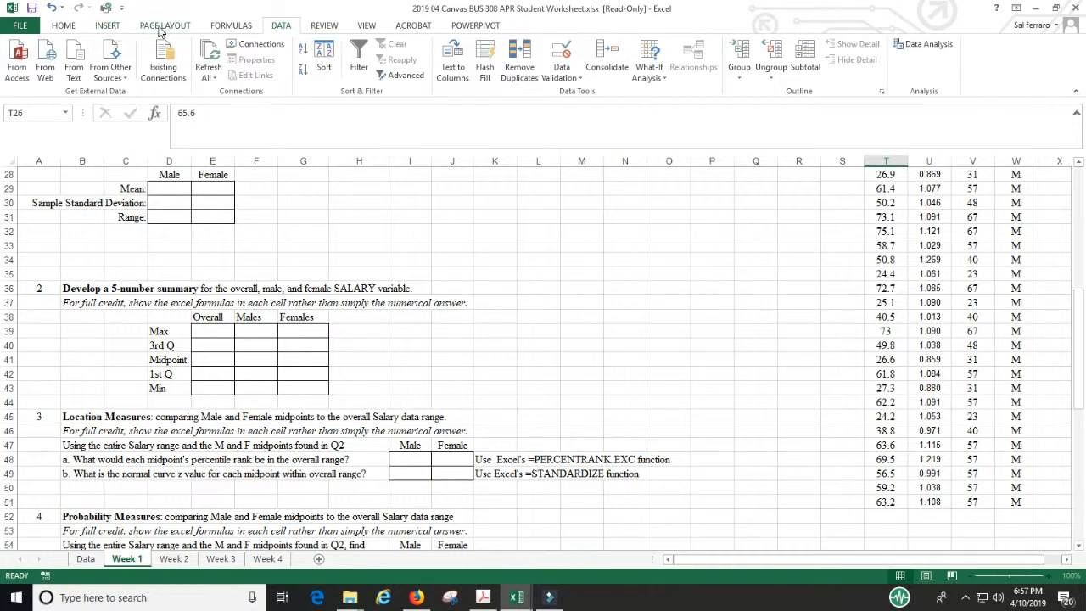
{"action": "left_click", "coordinate": [229, 27]}
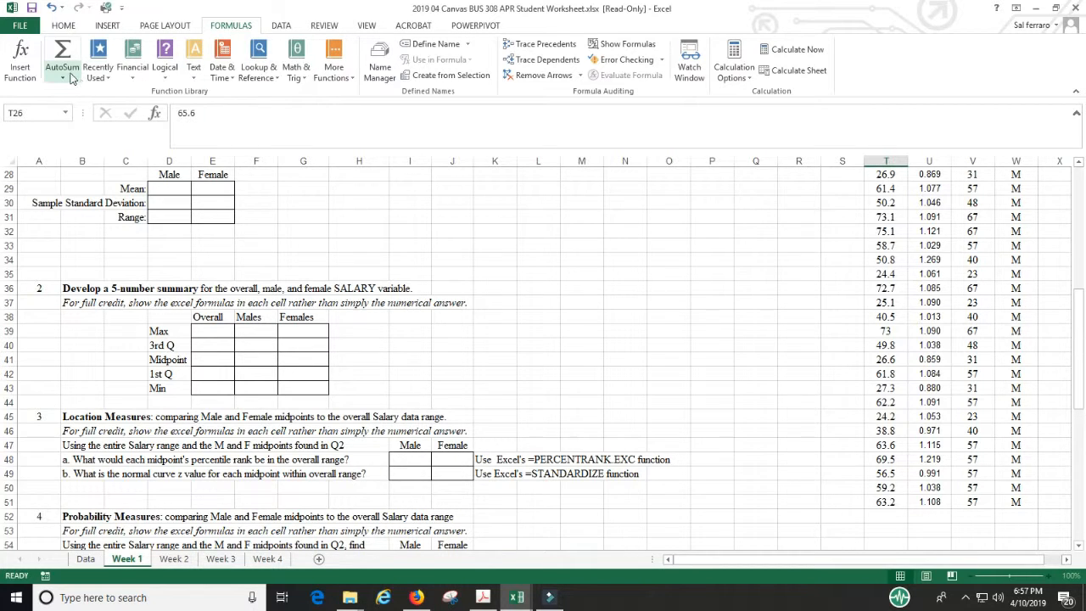
{"action": "left_click", "coordinate": [23, 57]}
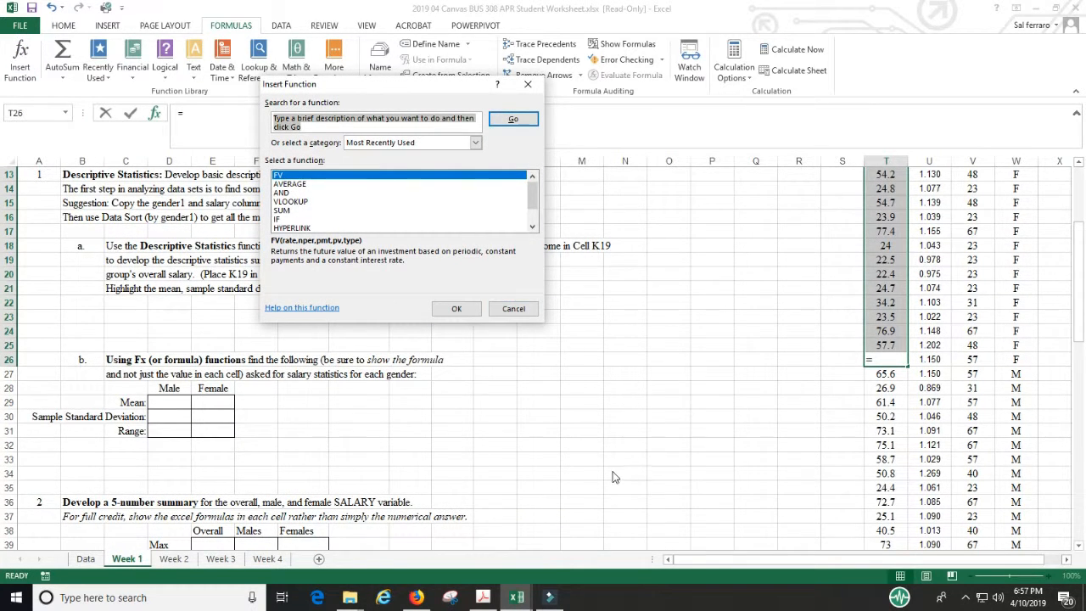
{"action": "left_click", "coordinate": [514, 309]}
Step: Copy the function name PERCENTRANK.EXC from the question 3a hint in cell K48, leaving the cell text as it is
{"action": "scroll", "coordinate": [582, 351], "scroll_direction": "down", "scroll_amount": 4}
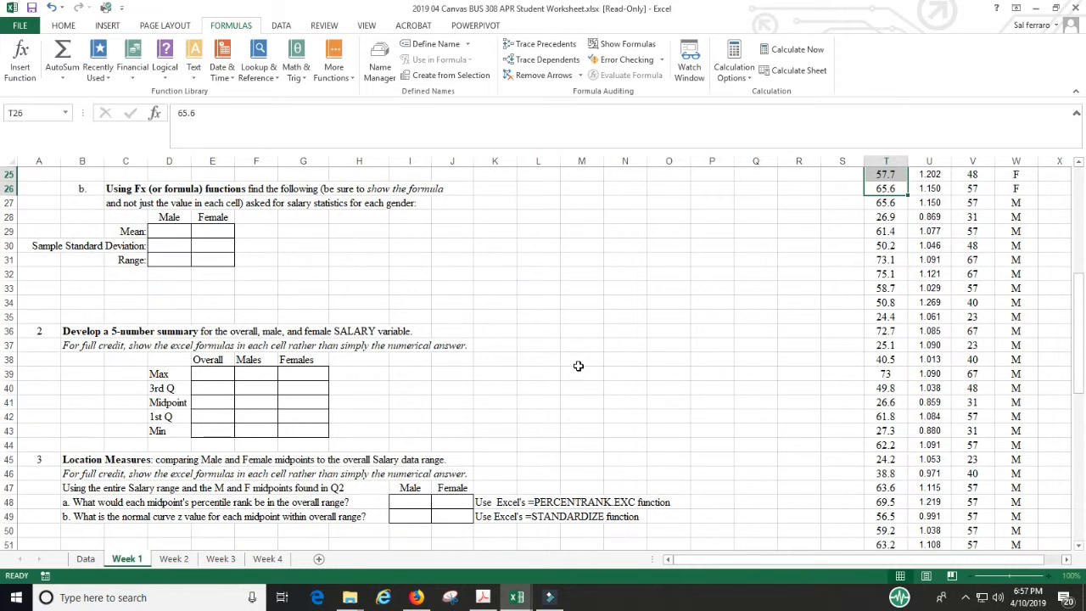
{"action": "left_click", "coordinate": [544, 502]}
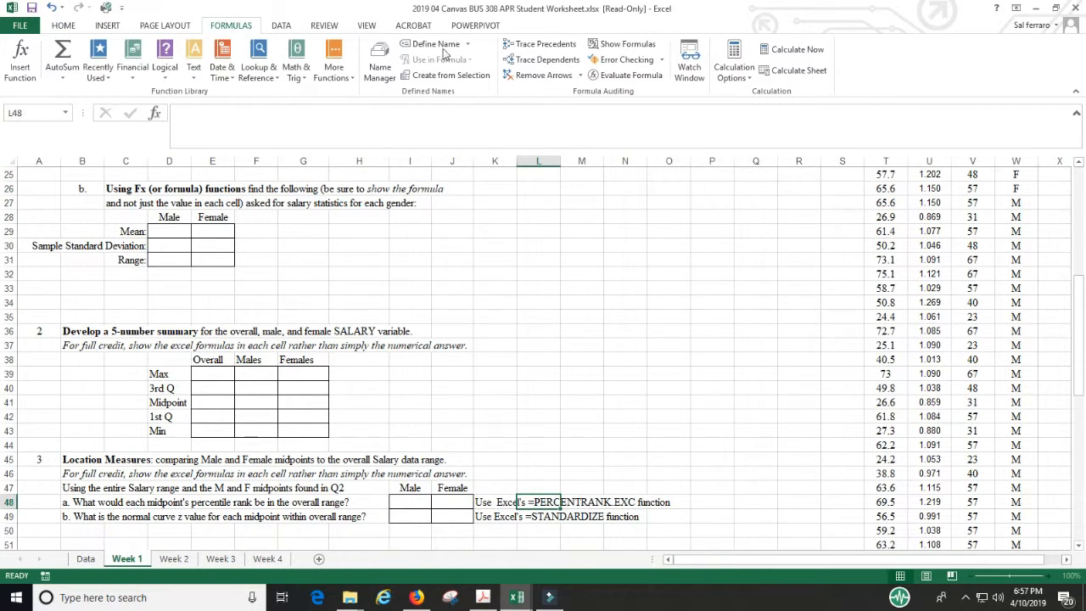
{"action": "left_click", "coordinate": [492, 502]}
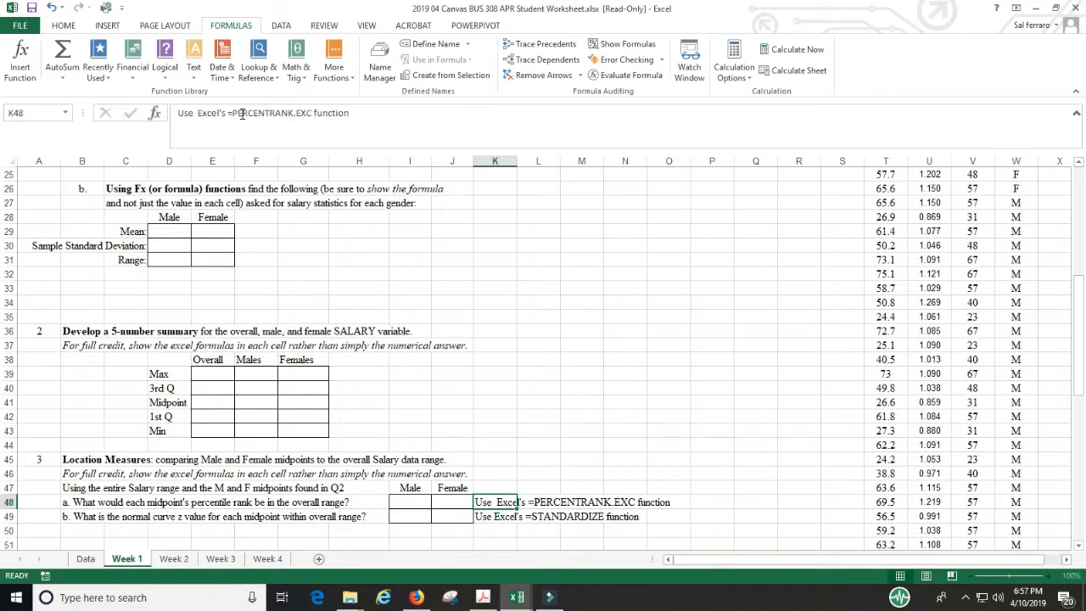
{"action": "left_click_drag", "start_coordinate": [230, 114], "coordinate": [312, 113]}
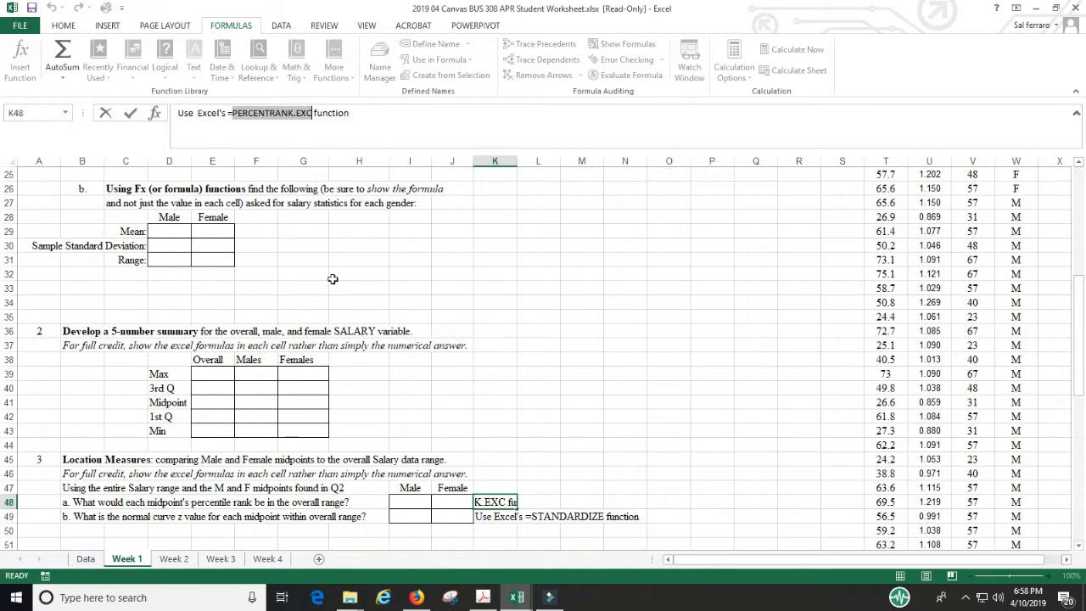
{"action": "key", "text": "Escape"}
Step: Search Insert Function for PERCENTRANK.EXC, examine its Array and X arguments, and cancel without inserting the function
{"action": "left_click", "coordinate": [155, 112]}
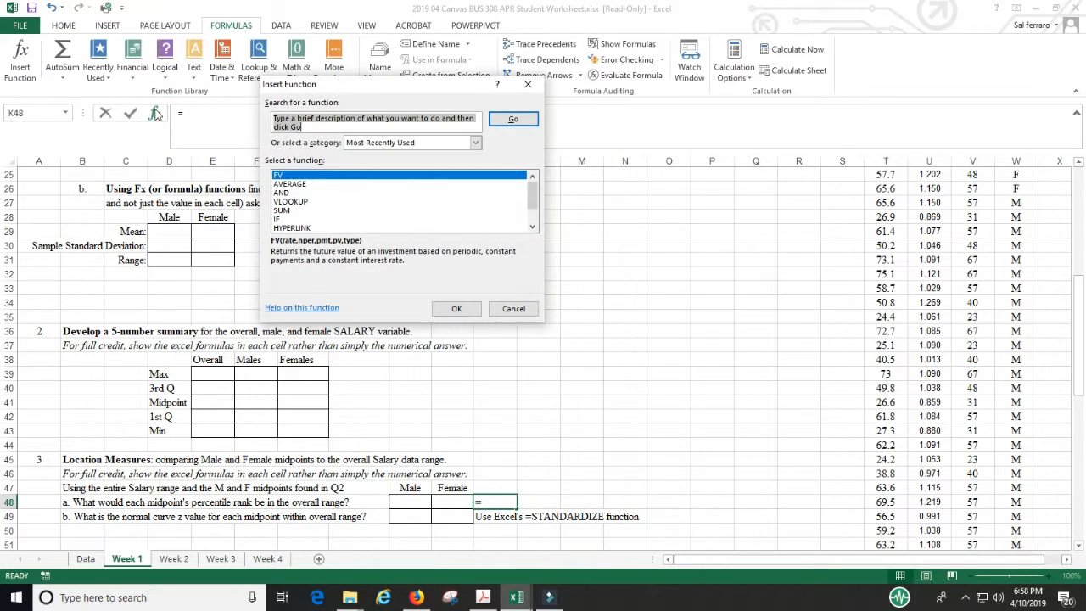
{"action": "key", "text": "ctrl+v"}
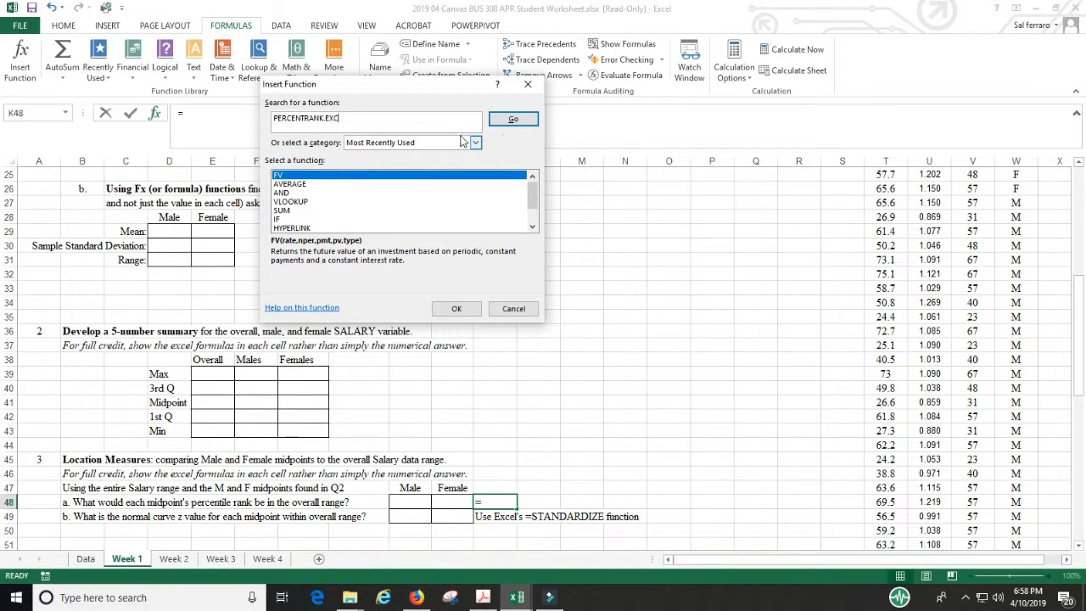
{"action": "left_click", "coordinate": [513, 121]}
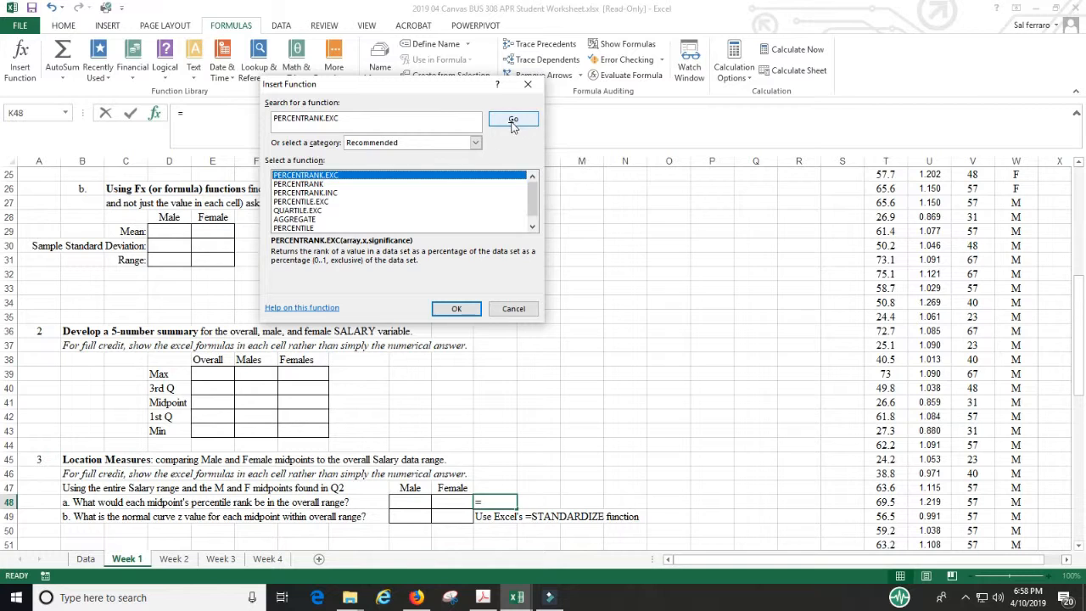
{"action": "left_click", "coordinate": [462, 309]}
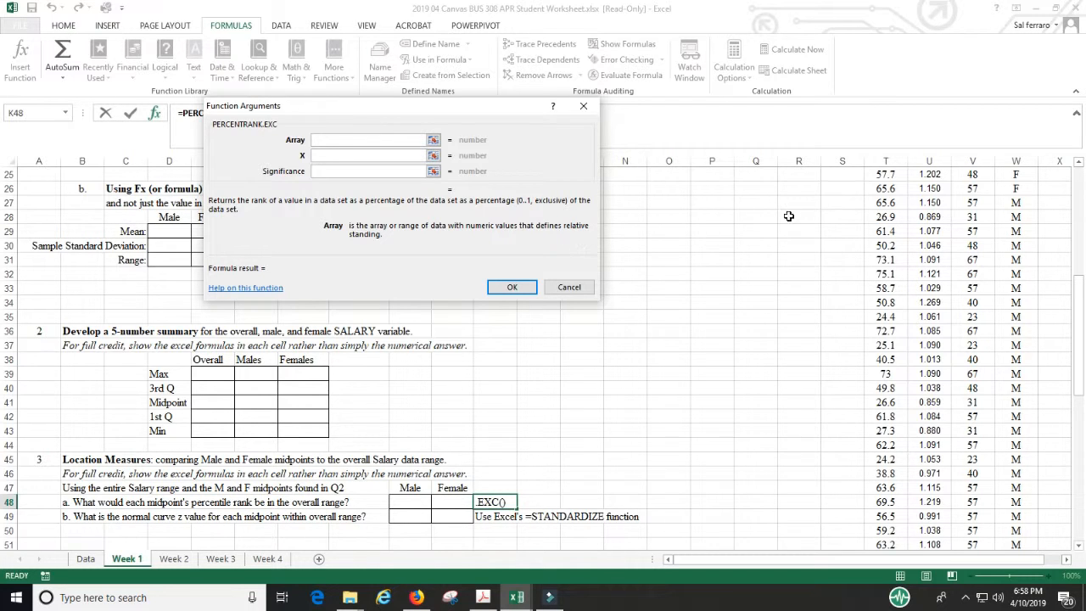
{"action": "left_click", "coordinate": [336, 155]}
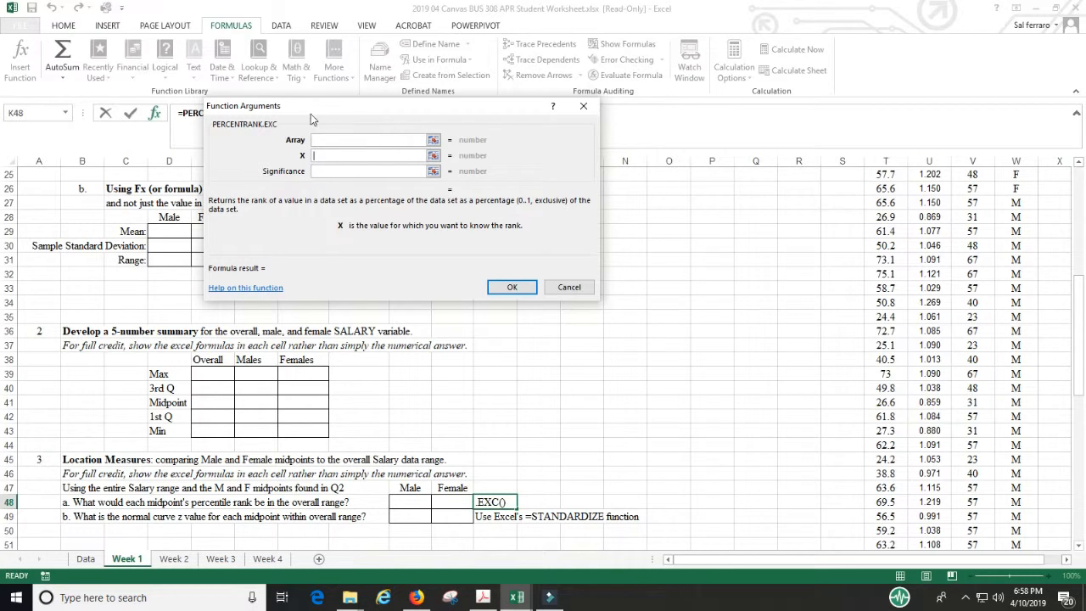
{"action": "left_click", "coordinate": [569, 287]}
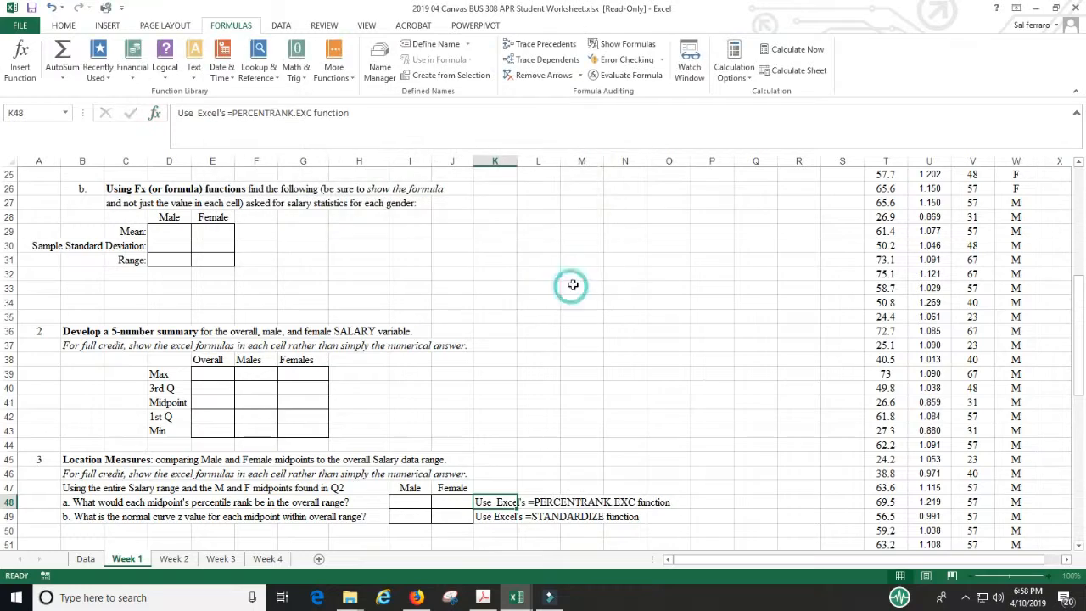
Step: Search Insert Function for norm.s.dist, examine its Z and Cumulative arguments, cancel without inserting it, and view the question 5 conclusions
{"action": "scroll", "coordinate": [586, 364], "scroll_direction": "down", "scroll_amount": 4}
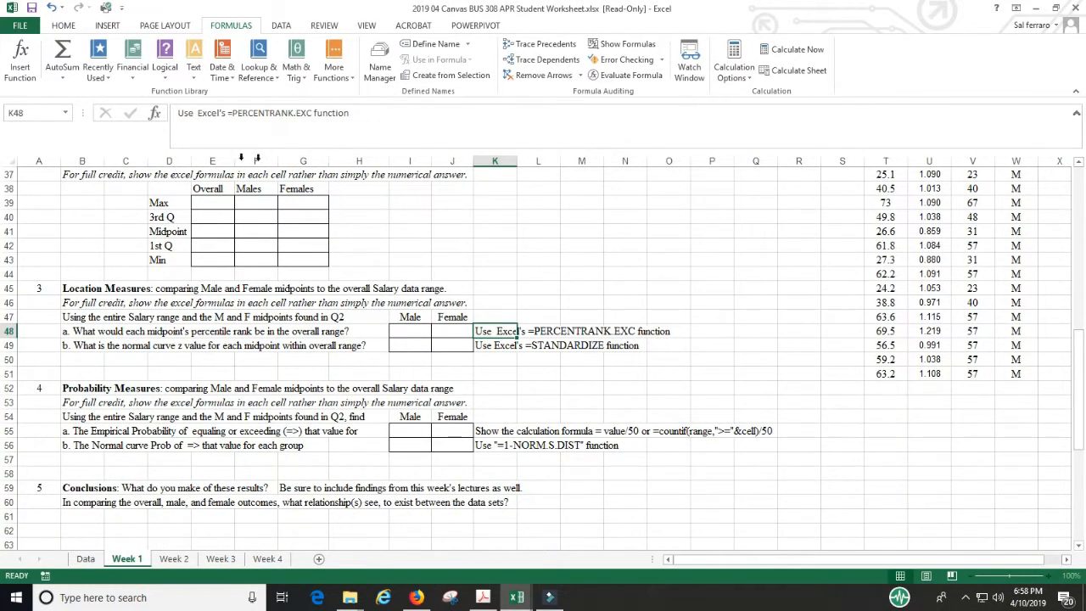
{"action": "left_click", "coordinate": [154, 112]}
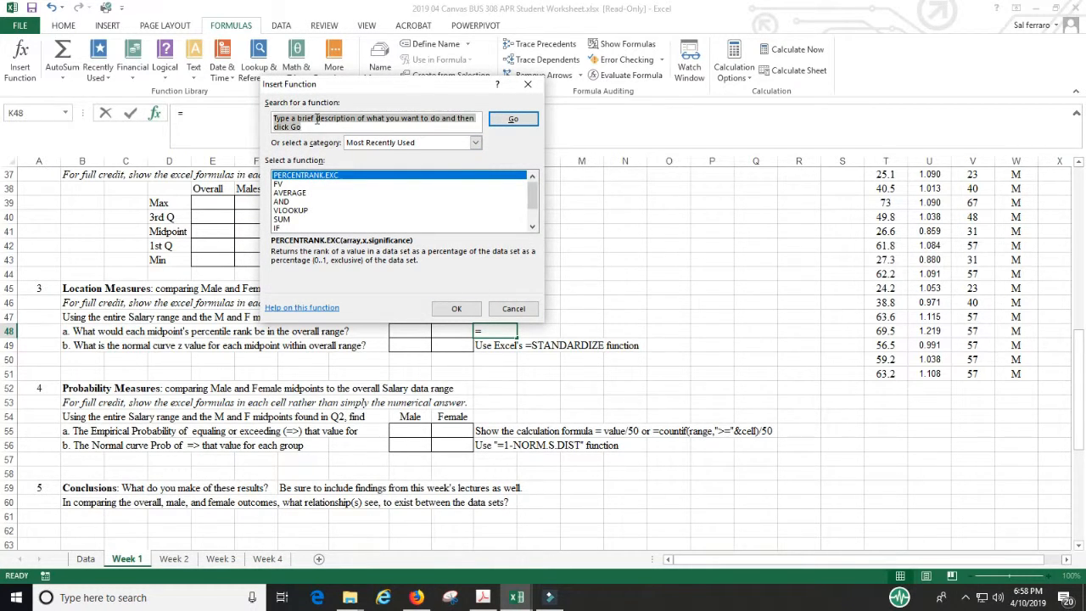
{"action": "type", "text": "norm"}
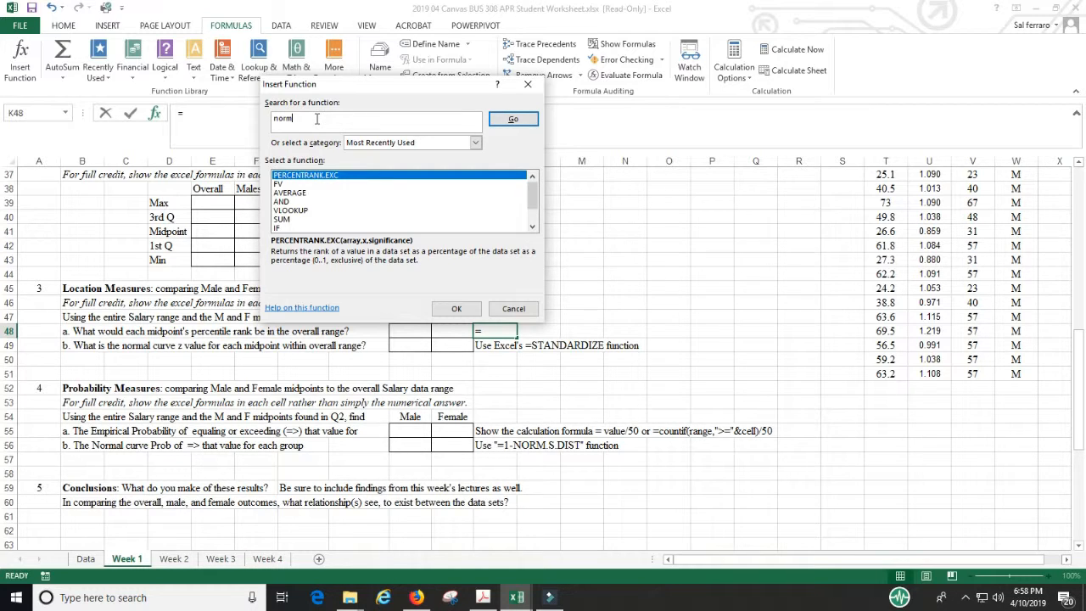
{"action": "type", "text": ".s.dist"}
{"action": "left_click", "coordinate": [501, 123]}
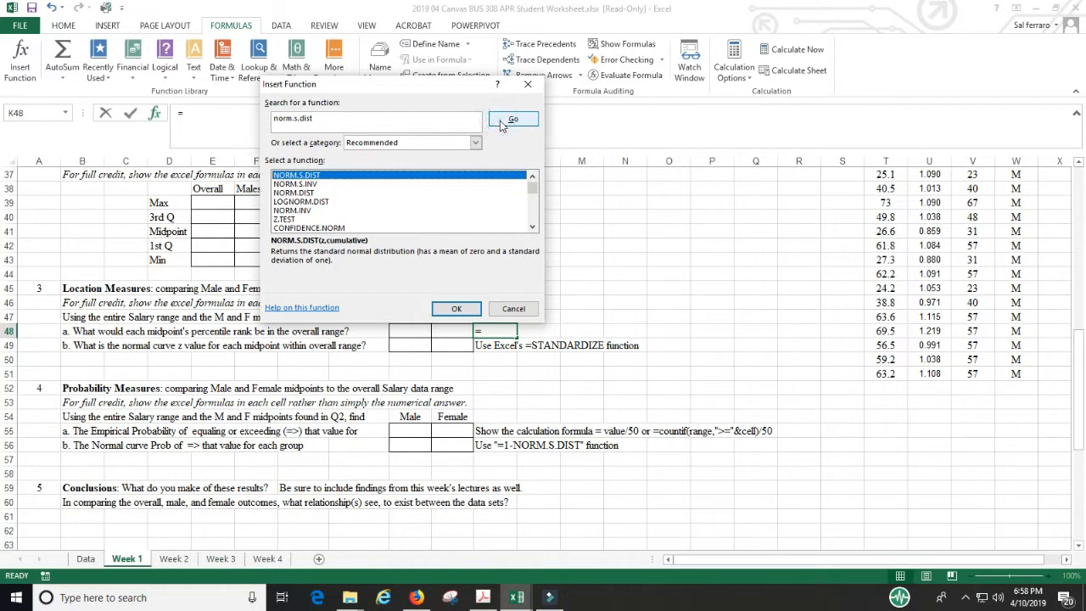
{"action": "left_click", "coordinate": [456, 309]}
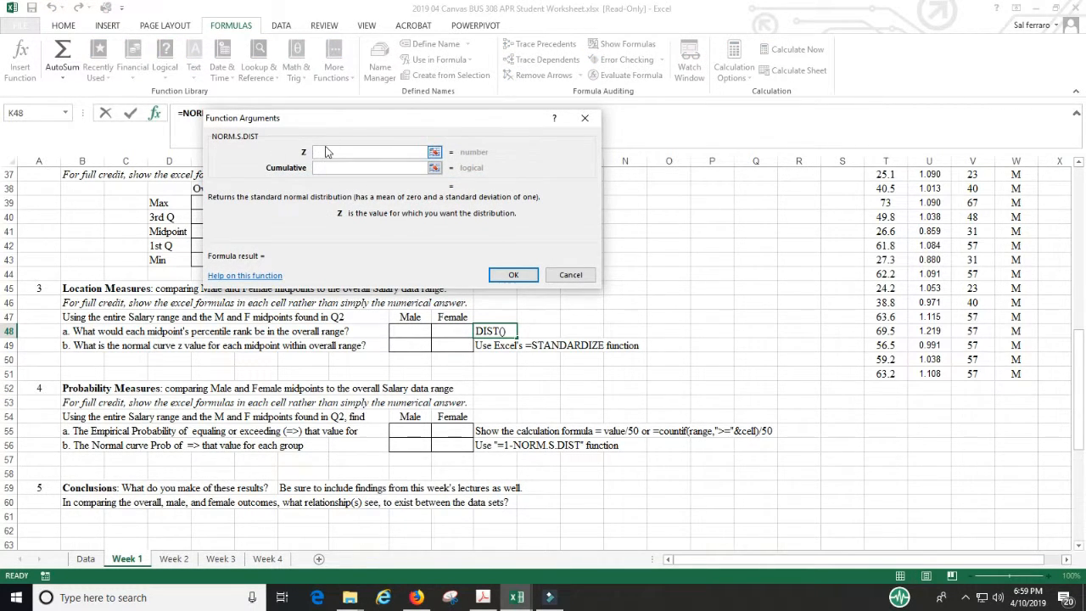
{"action": "left_click", "coordinate": [322, 167]}
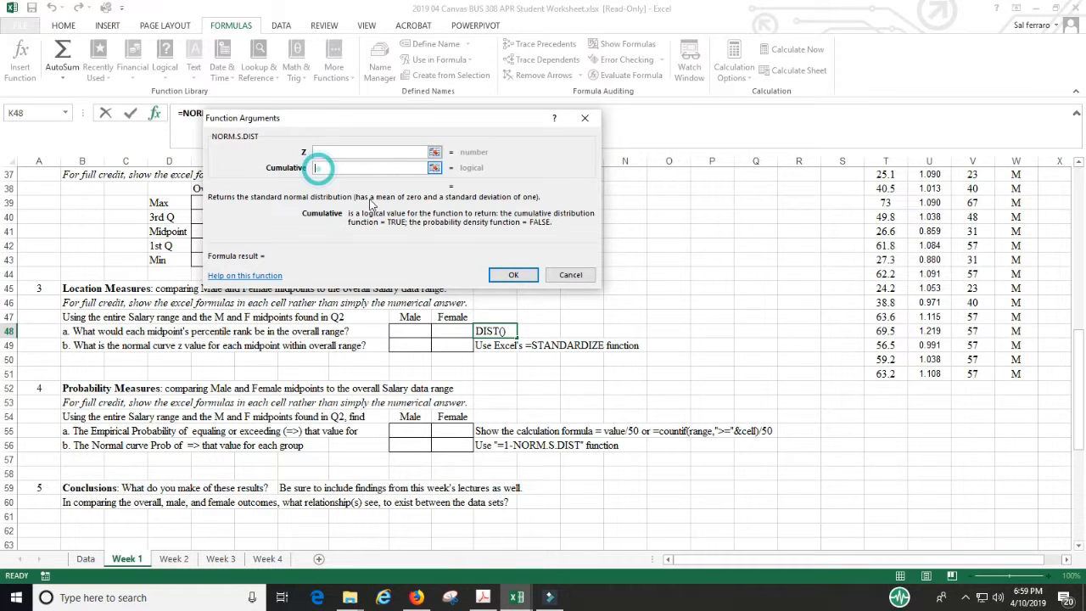
{"action": "left_click", "coordinate": [570, 275]}
{"action": "scroll", "coordinate": [468, 393], "scroll_direction": "down", "scroll_amount": 5}
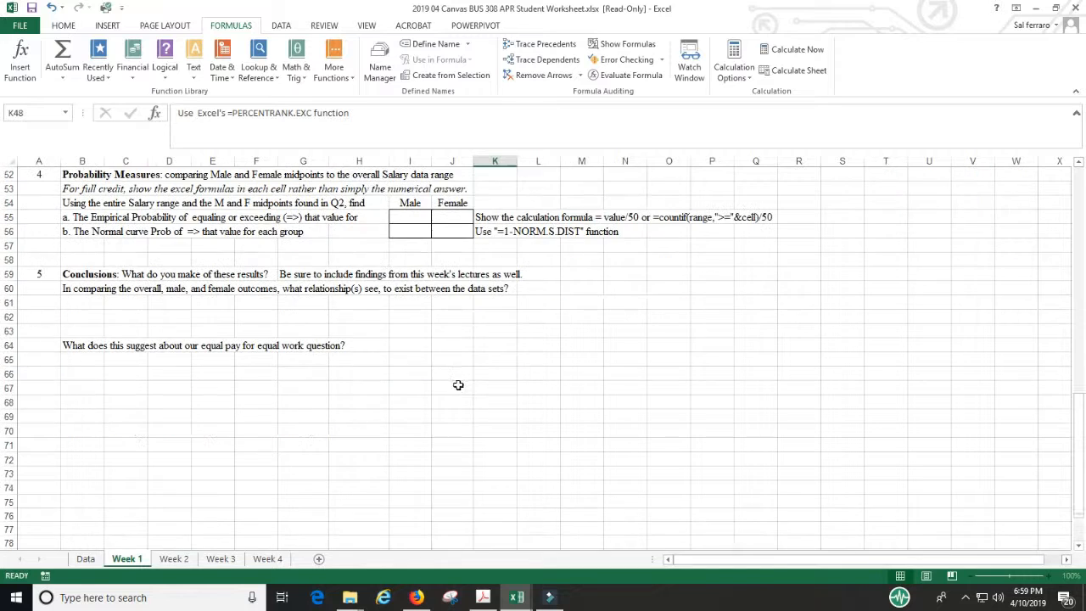